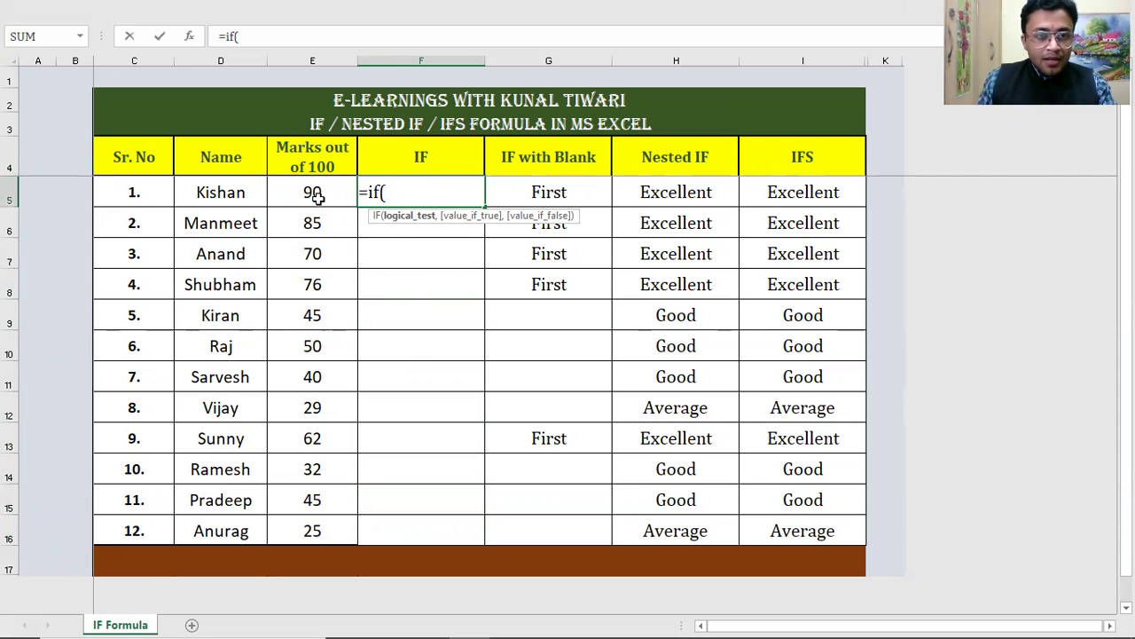
- Set the IF formula in F5 to test whether E5>35 and return "True" when the condition is met
{"action": "left_click", "coordinate": [317, 196]}
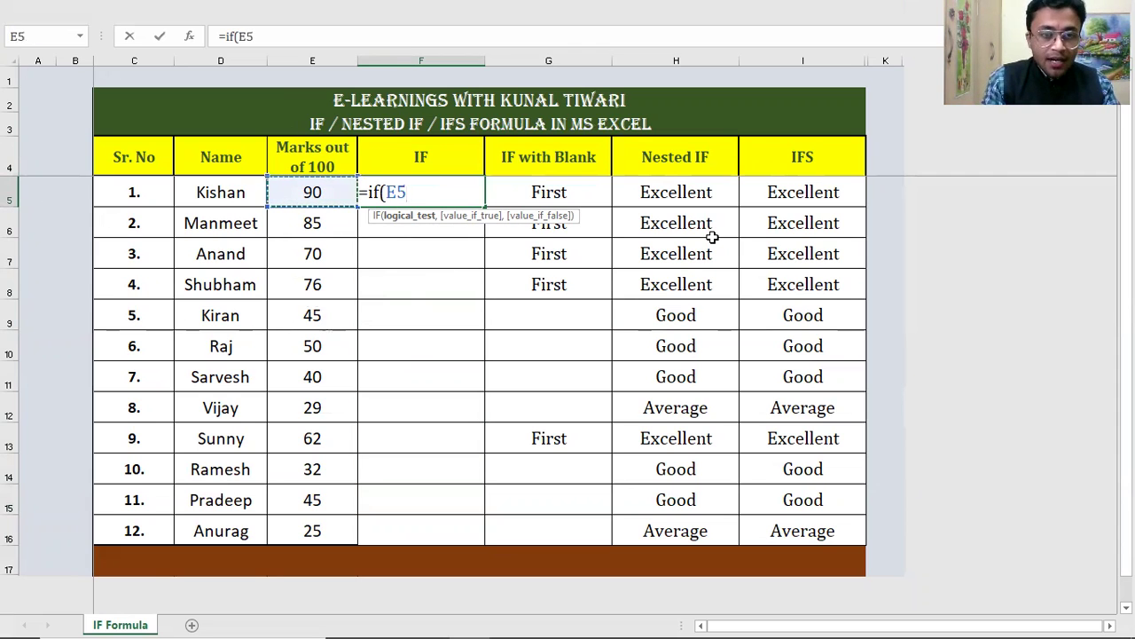
{"action": "type", "text": ">35"}
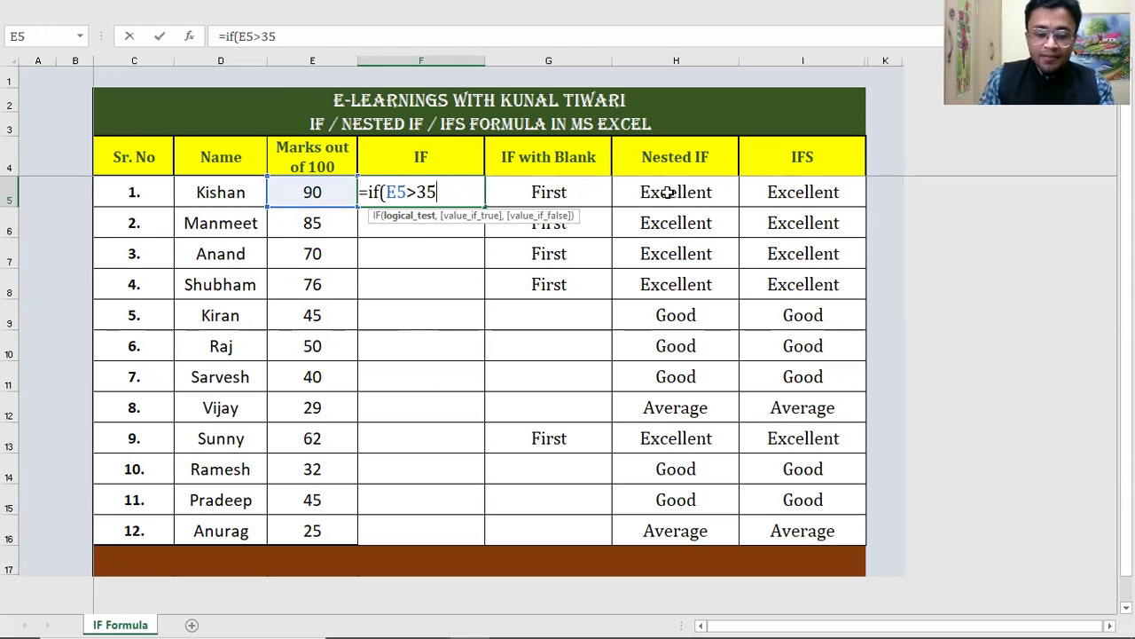
{"action": "type", "text": ","}
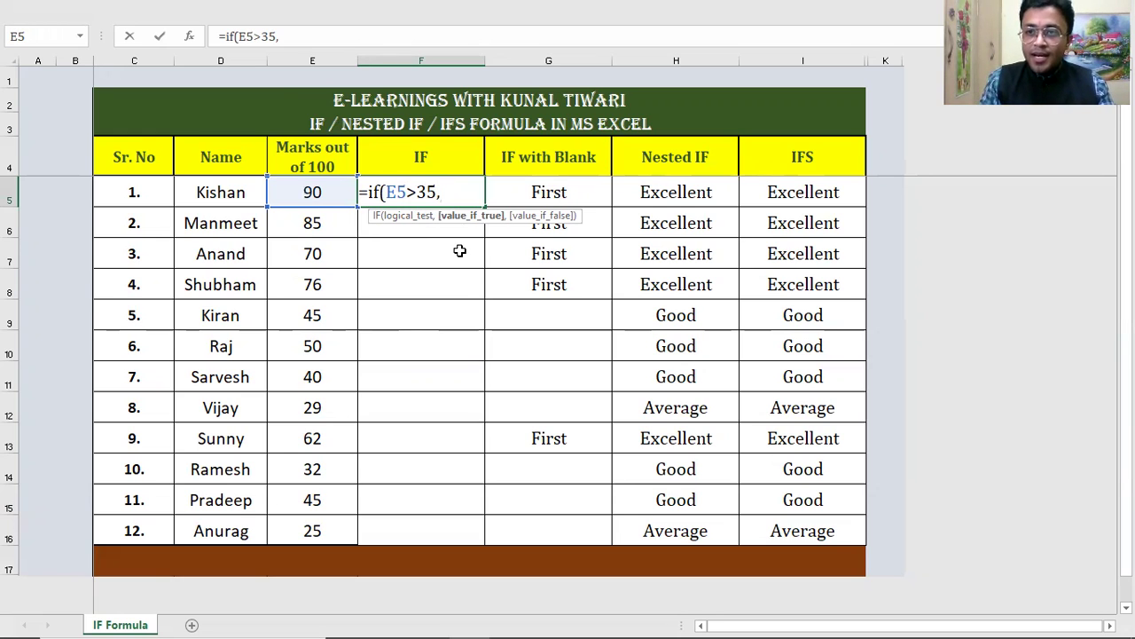
{"action": "type", "text": "\""}
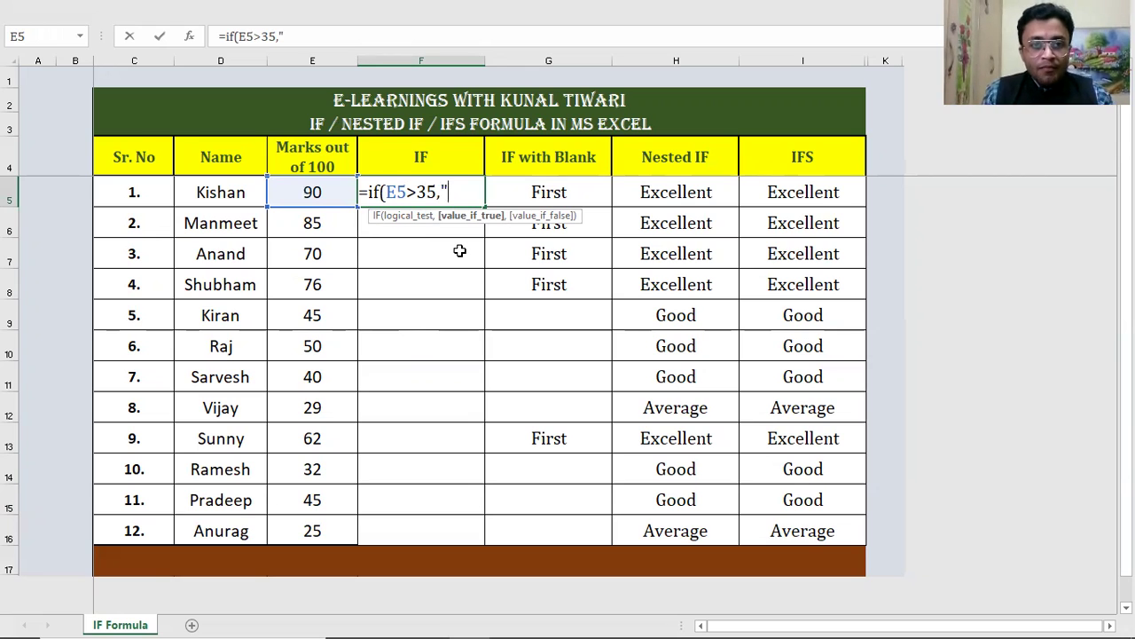
{"action": "type", "text": "True"}
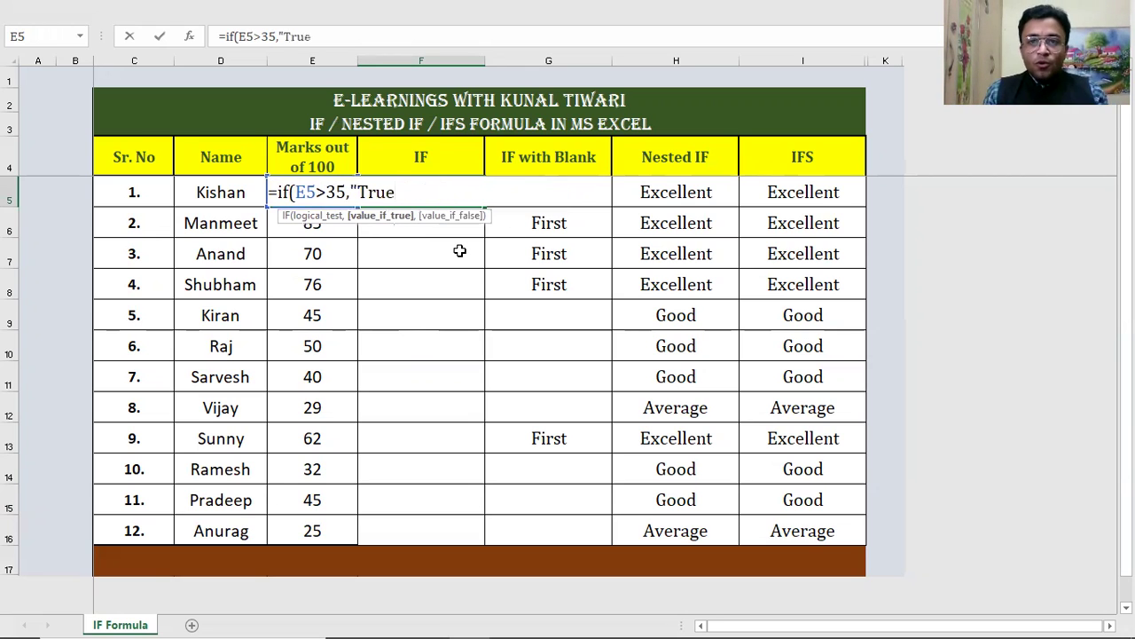
{"action": "type", "text": "\""}
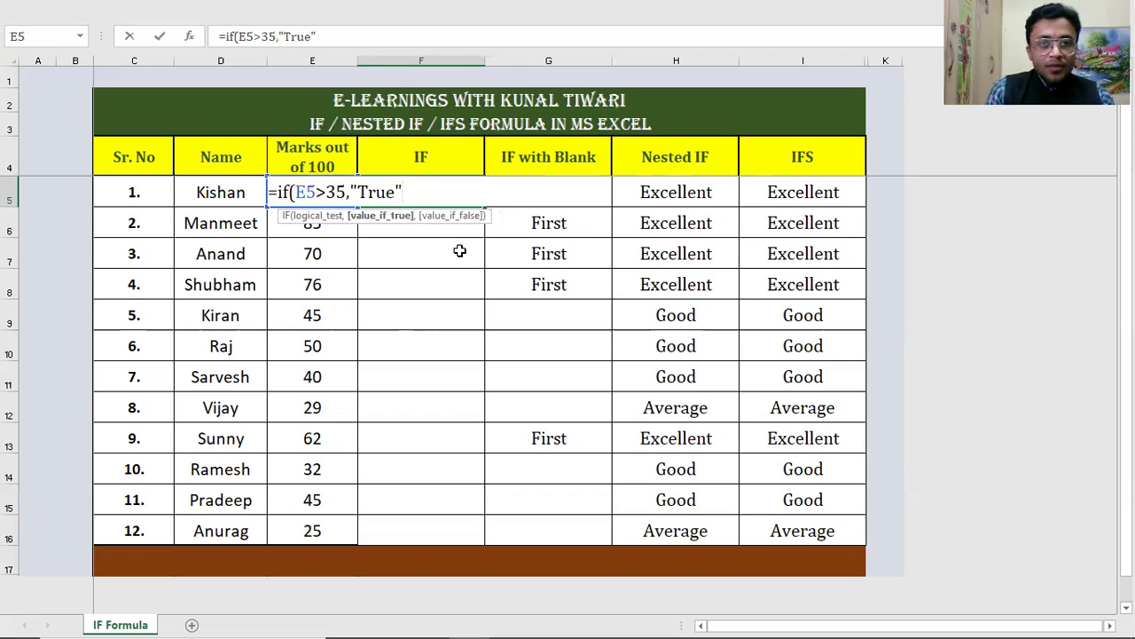
{"action": "type", "text": ","}
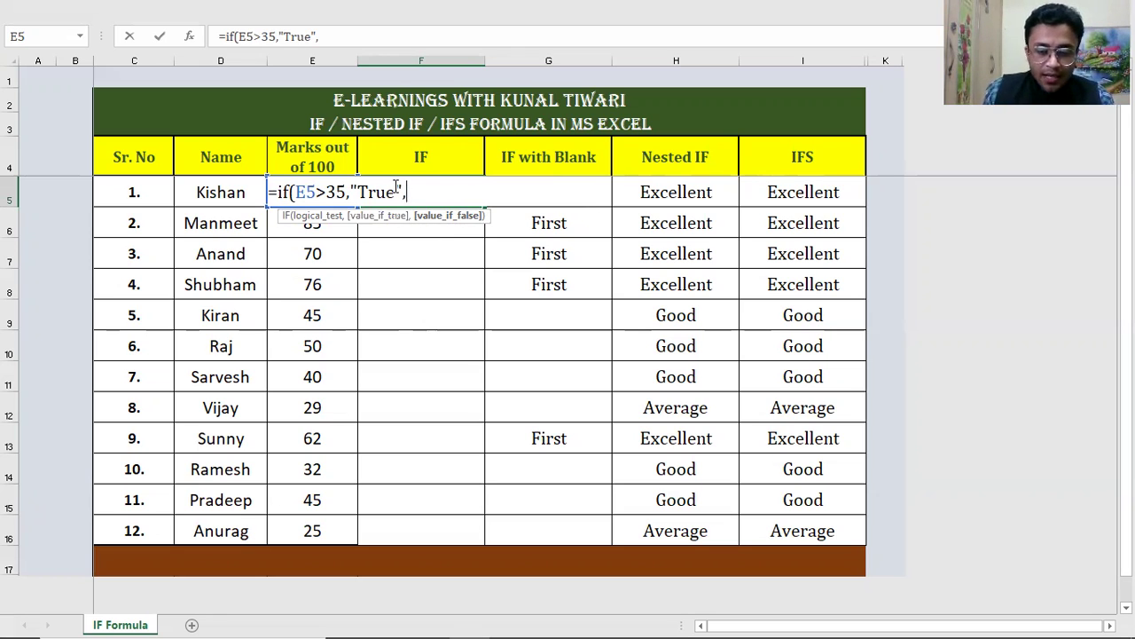
- Replace the value-if-true text in the F5 formula with "Pass"
{"action": "left_click", "coordinate": [396, 185]}
{"action": "key", "text": "BackSpace"}
{"action": "key", "text": "BackSpace"}
{"action": "key", "text": "BackSpace"}
{"action": "key", "text": "BackSpace"}
{"action": "type", "text": "Pass"}
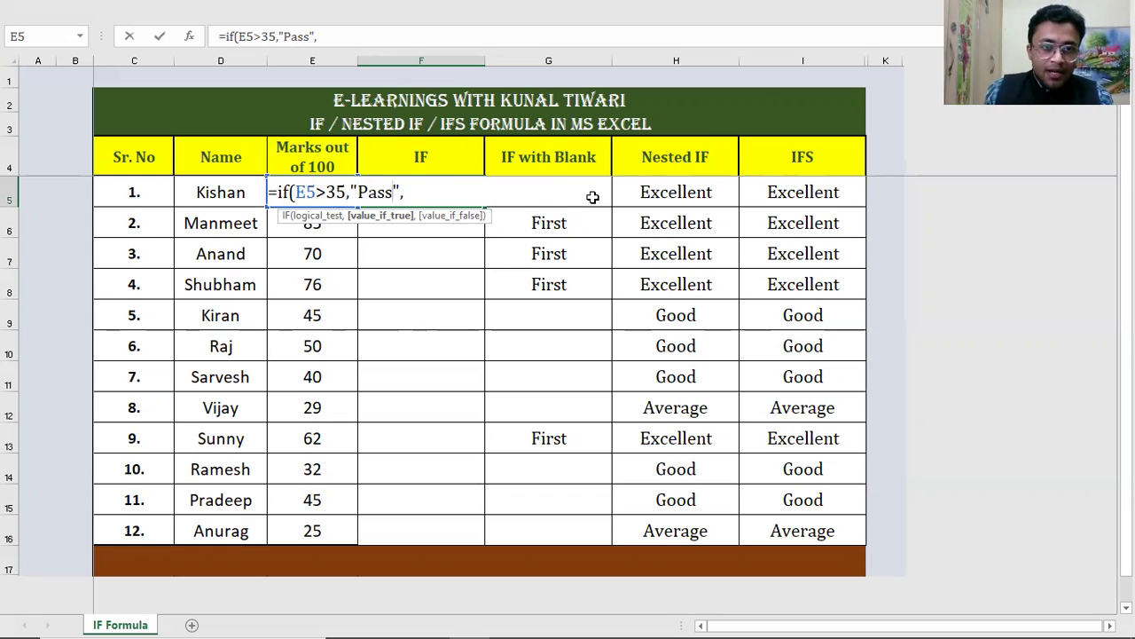
- Add "Fail" as the value-if-false argument and complete the IF formula in F5
{"action": "left_click", "coordinate": [460, 202]}
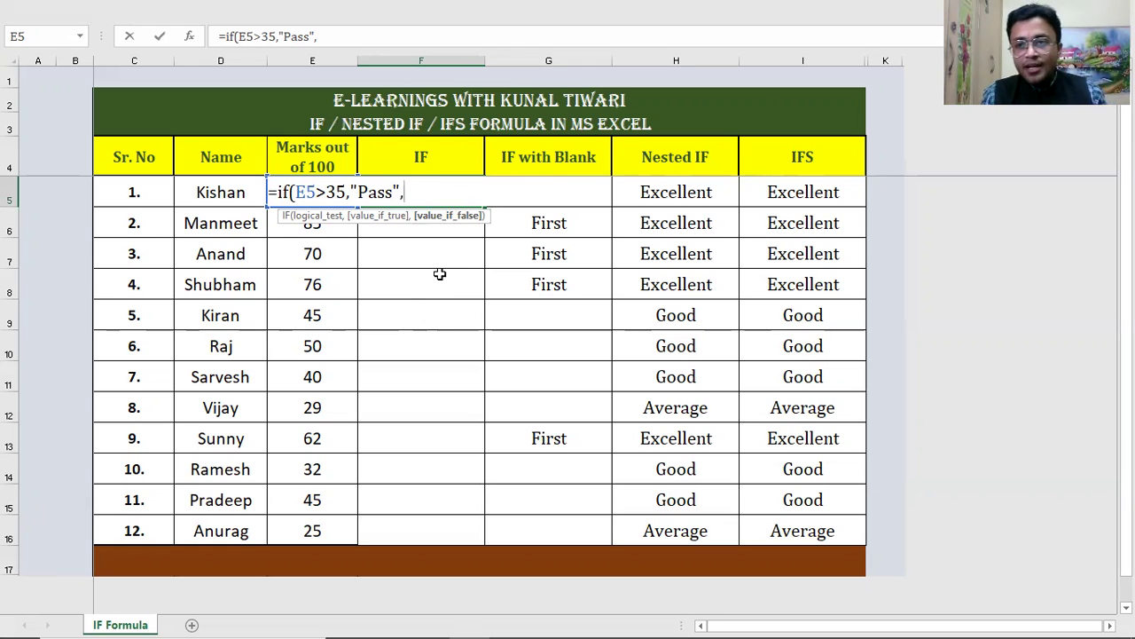
{"action": "type", "text": "\"Fail"}
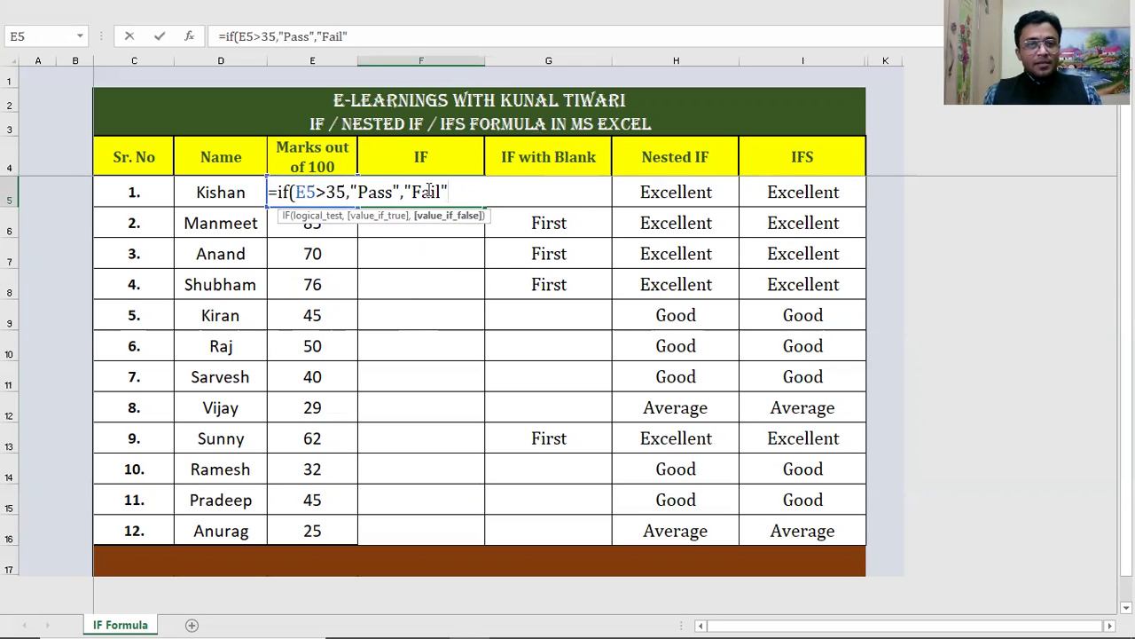
{"action": "type", "text": ")"}
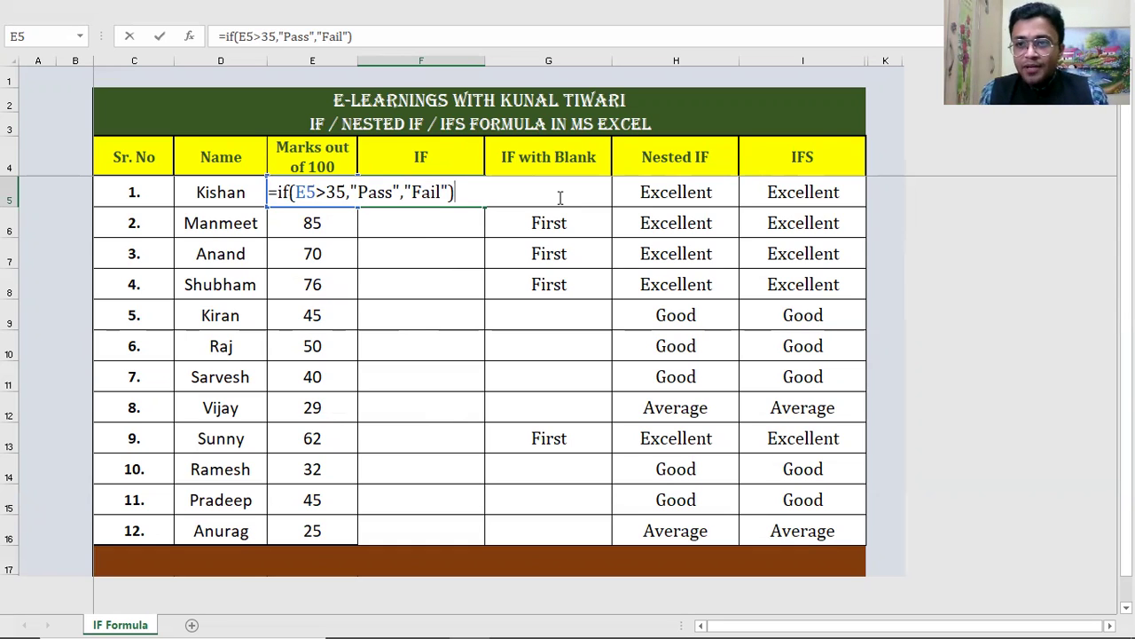
{"action": "key", "text": "Return"}
{"action": "key", "text": "Up"}
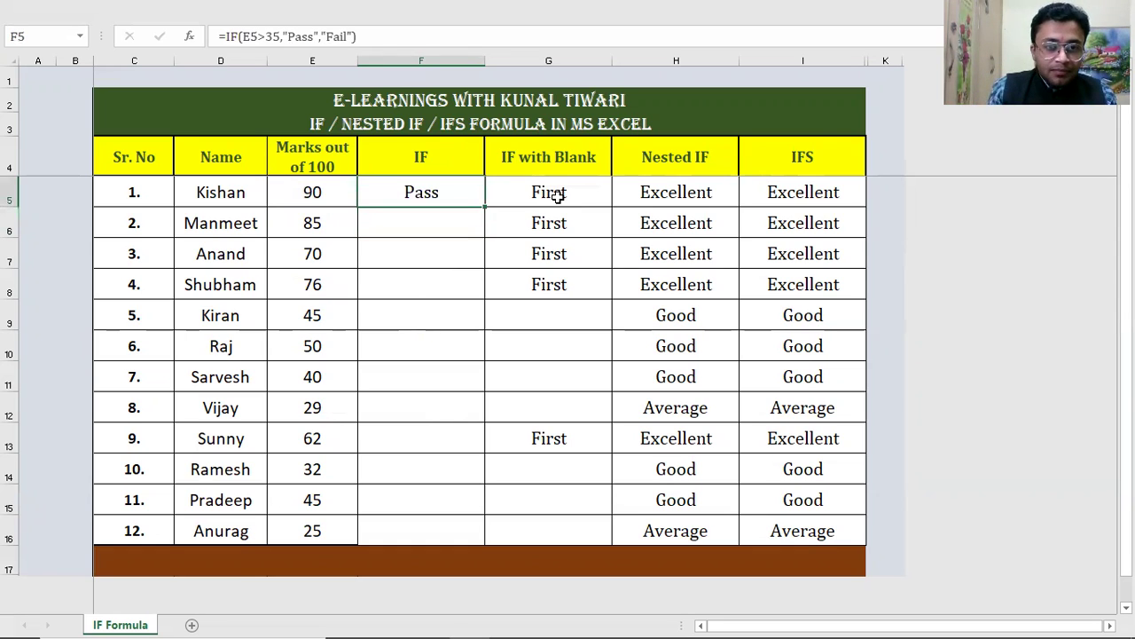
- Copy the IF formula from F5 down the IF column through F16
{"action": "key", "text": "ctrl+c"}
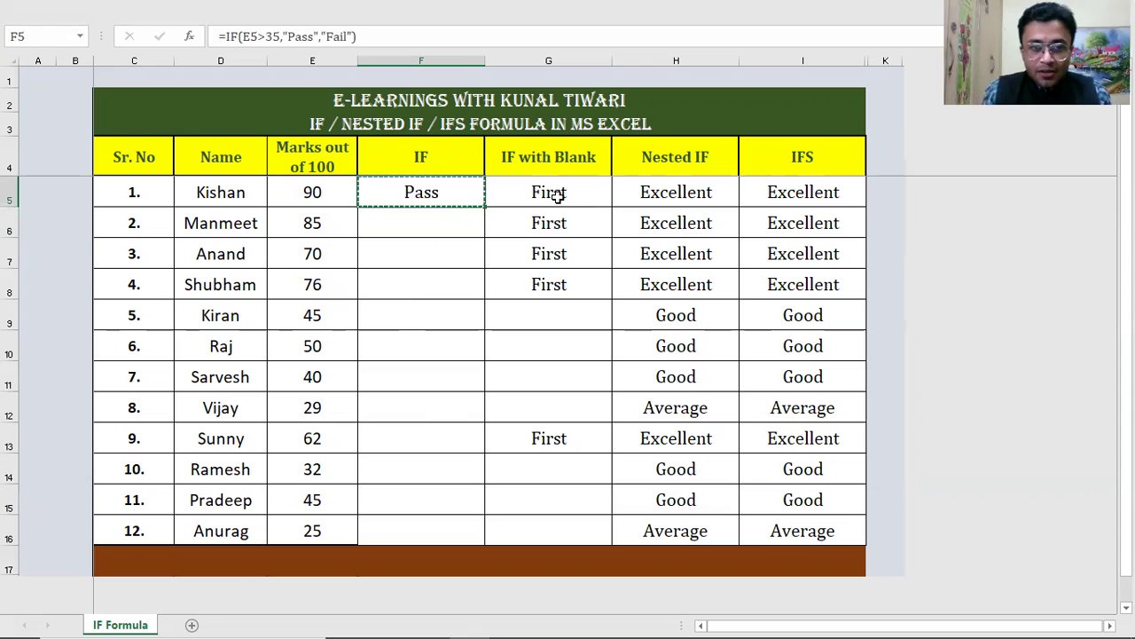
{"action": "key", "text": "shift+Down"}
{"action": "key", "text": "shift+Down"}
{"action": "key", "text": "shift+Down"}
{"action": "key", "text": "shift+Down"}
{"action": "key", "text": "shift+Down"}
{"action": "key", "text": "shift+Down"}
{"action": "key", "text": "shift+Down"}
{"action": "key", "text": "shift+Down"}
{"action": "key", "text": "shift+Down"}
{"action": "key", "text": "shift+Down"}
{"action": "key", "text": "shift+Down"}
{"action": "key", "text": "shift+Down"}
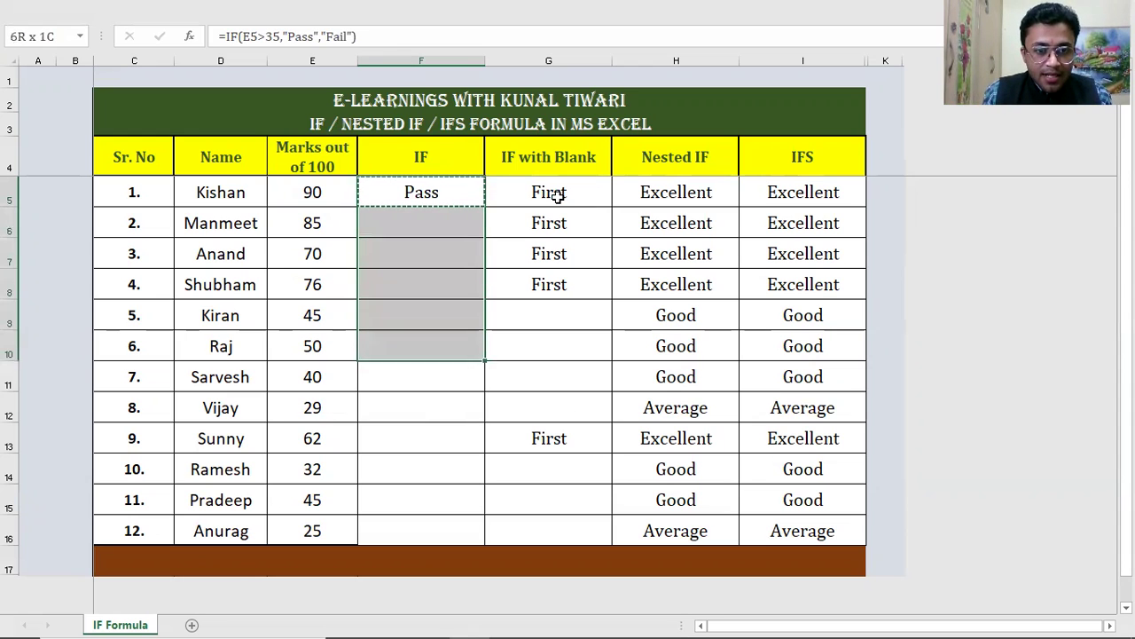
{"action": "key", "text": "shift+Up"}
{"action": "key", "text": "shift+Right"}
{"action": "key", "text": "shift+Left"}
{"action": "key", "text": "shift+Right"}
{"action": "key", "text": "shift+Right"}
{"action": "key", "text": "shift+Right"}
{"action": "key", "text": "shift+Left"}
{"action": "key", "text": "shift+Left"}
{"action": "key", "text": "shift+Left"}
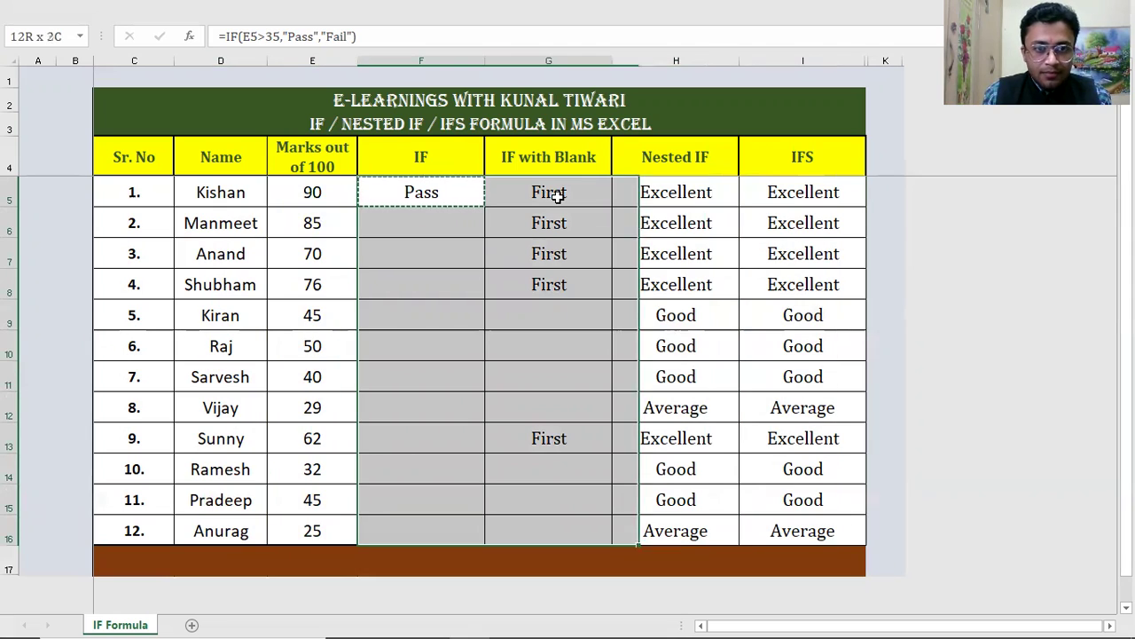
{"action": "key", "text": "ctrl+v"}
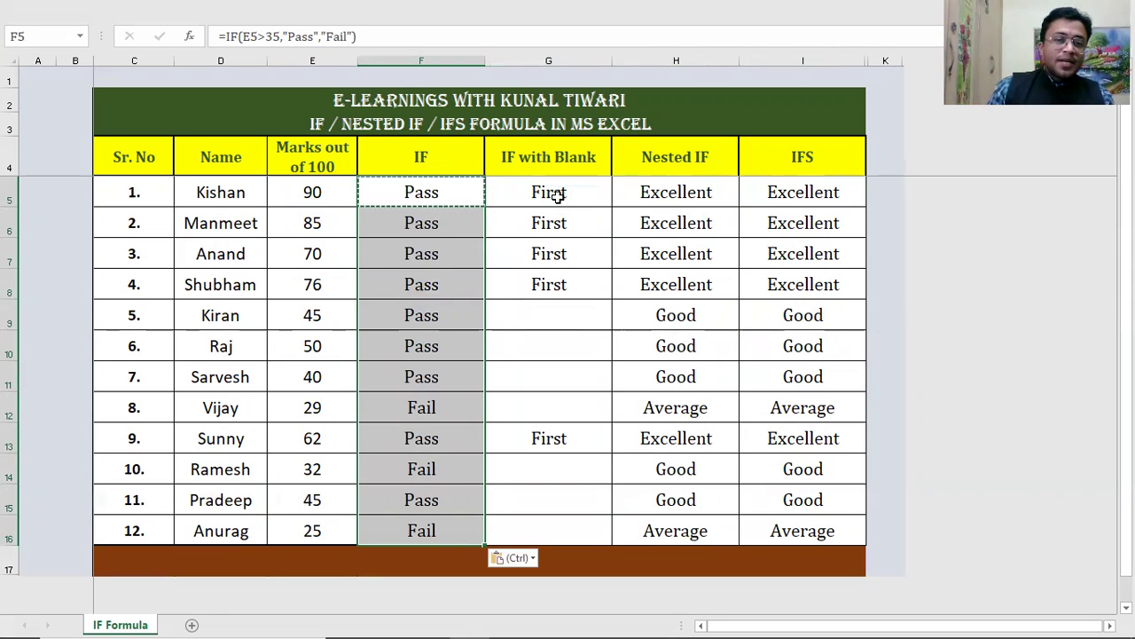
{"action": "left_click", "coordinate": [465, 196]}
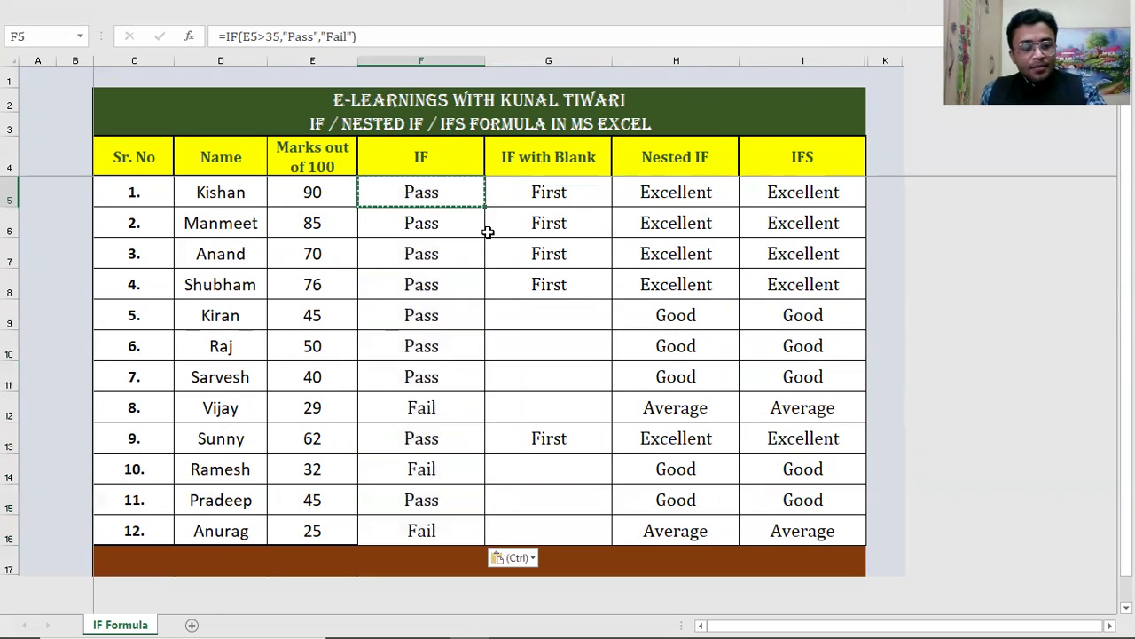
{"action": "key", "text": "Escape"}
- Compare the marks in column E with the IF column results for rows 5, 12, 13, 14 and 16
{"action": "left_click", "coordinate": [315, 199]}
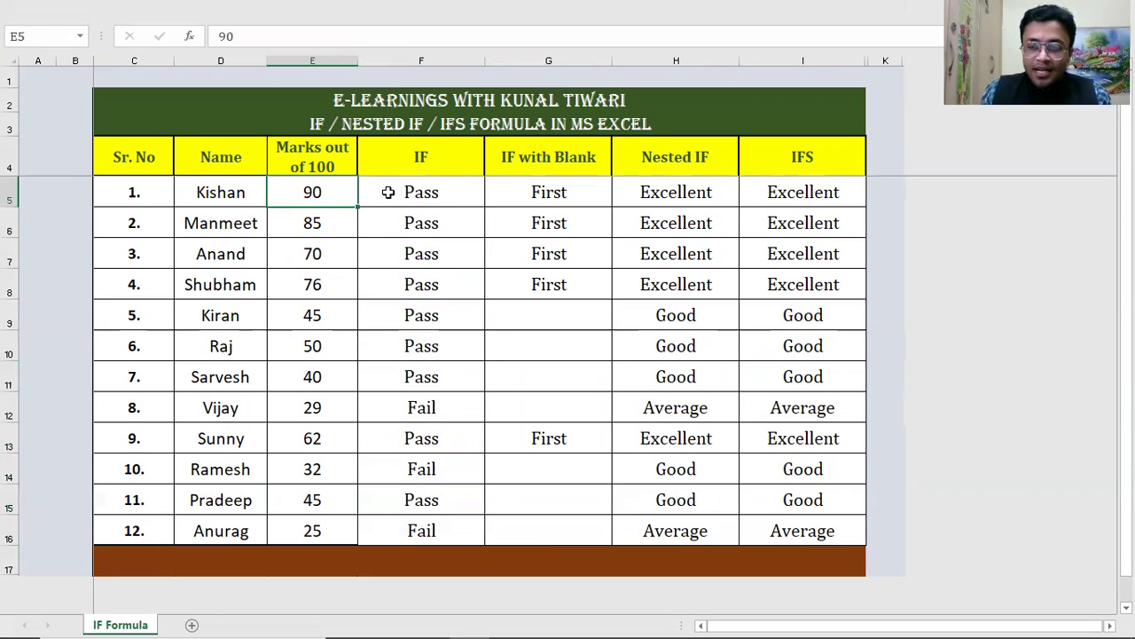
{"action": "left_click", "coordinate": [385, 194]}
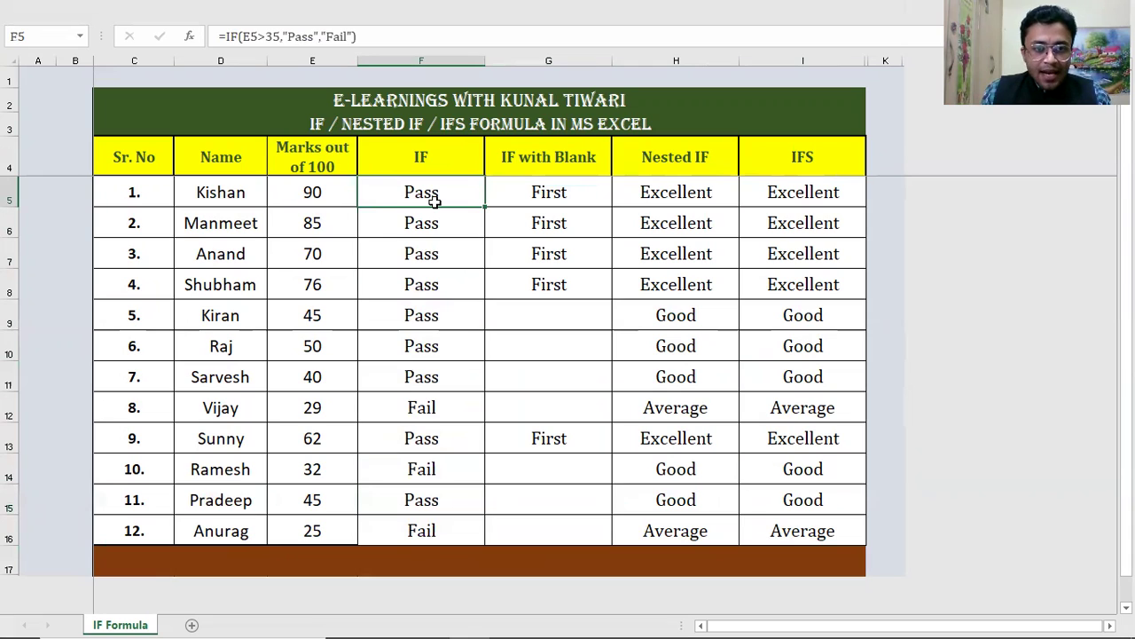
{"action": "left_click", "coordinate": [230, 406]}
{"action": "left_click", "coordinate": [301, 409]}
{"action": "left_click", "coordinate": [448, 415]}
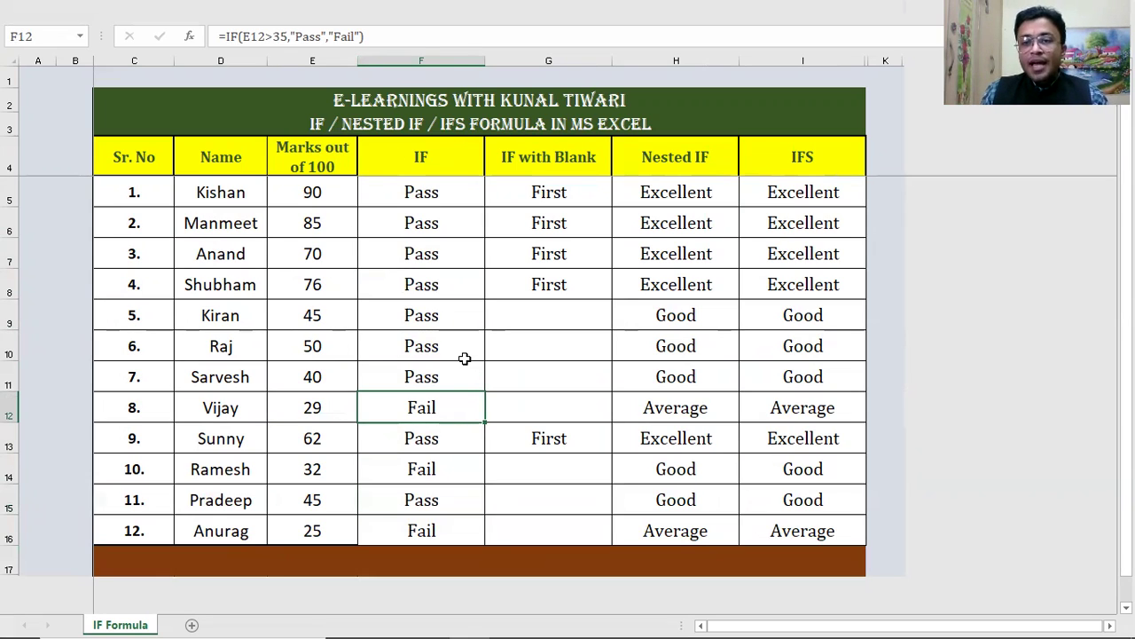
{"action": "left_click", "coordinate": [340, 403]}
{"action": "left_click", "coordinate": [403, 406]}
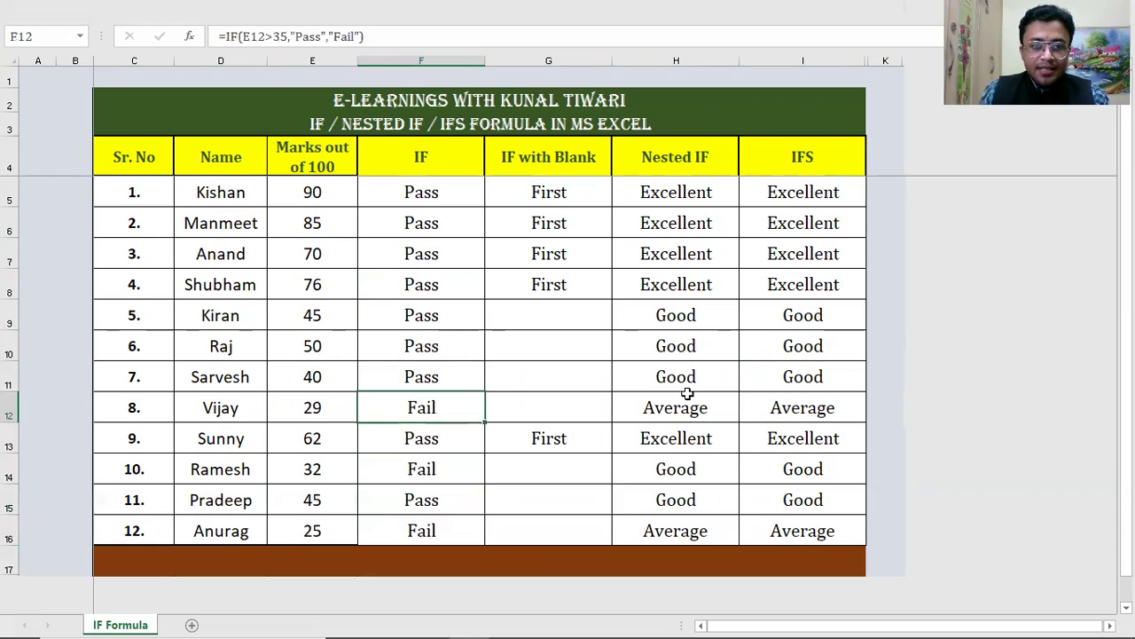
{"action": "left_click", "coordinate": [449, 444]}
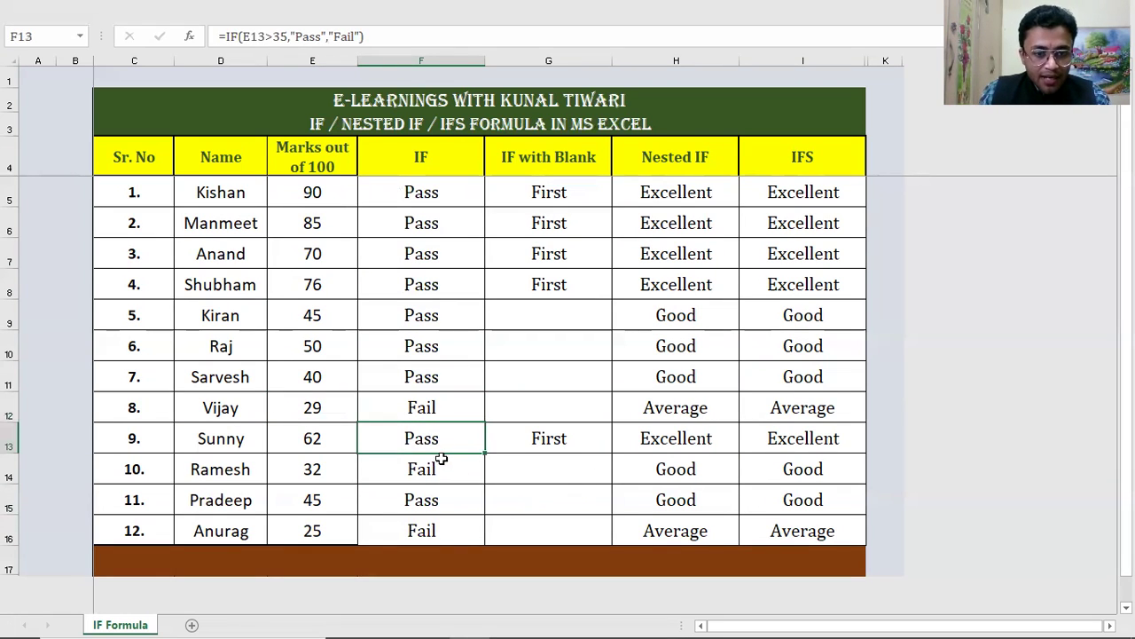
{"action": "left_click", "coordinate": [319, 444]}
{"action": "key", "text": "Right"}
{"action": "left_click", "coordinate": [337, 470]}
{"action": "left_click", "coordinate": [406, 468]}
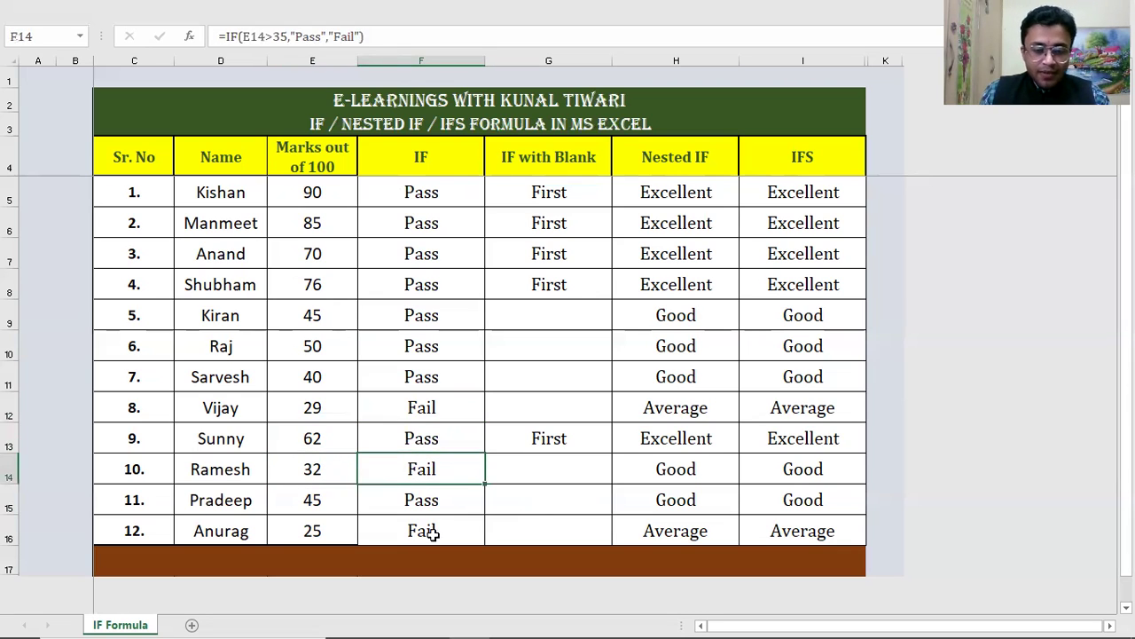
{"action": "left_click", "coordinate": [358, 532]}
{"action": "left_click", "coordinate": [405, 535]}
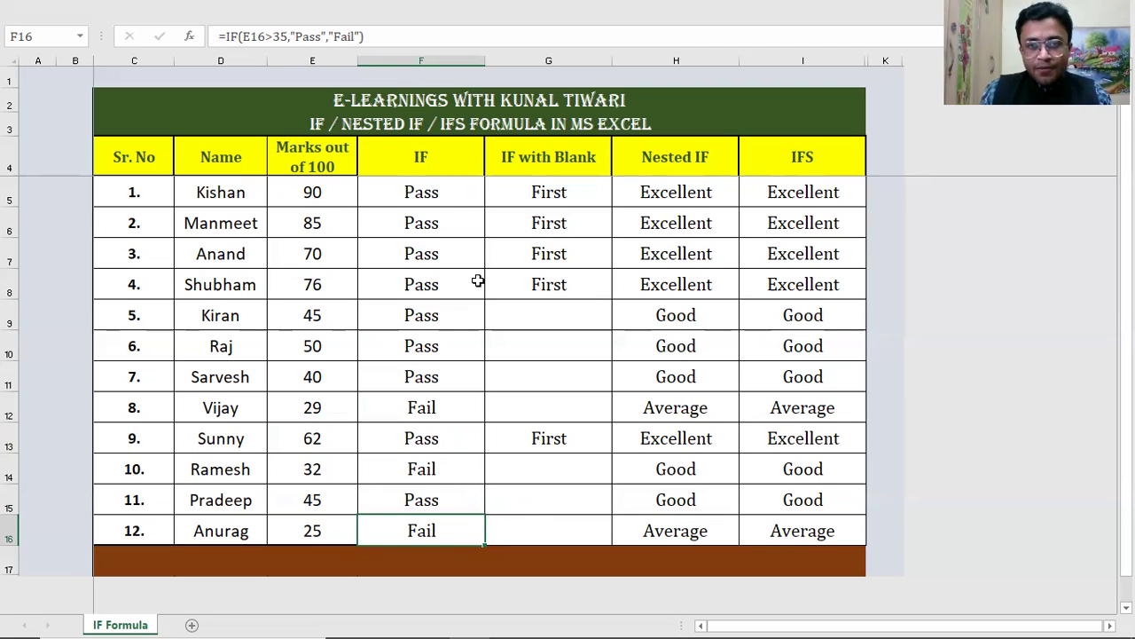
- Examine the existing formulas in the IF with Blank column, from G5 through the blank-looking cells G9 to G12
{"action": "left_click", "coordinate": [586, 191]}
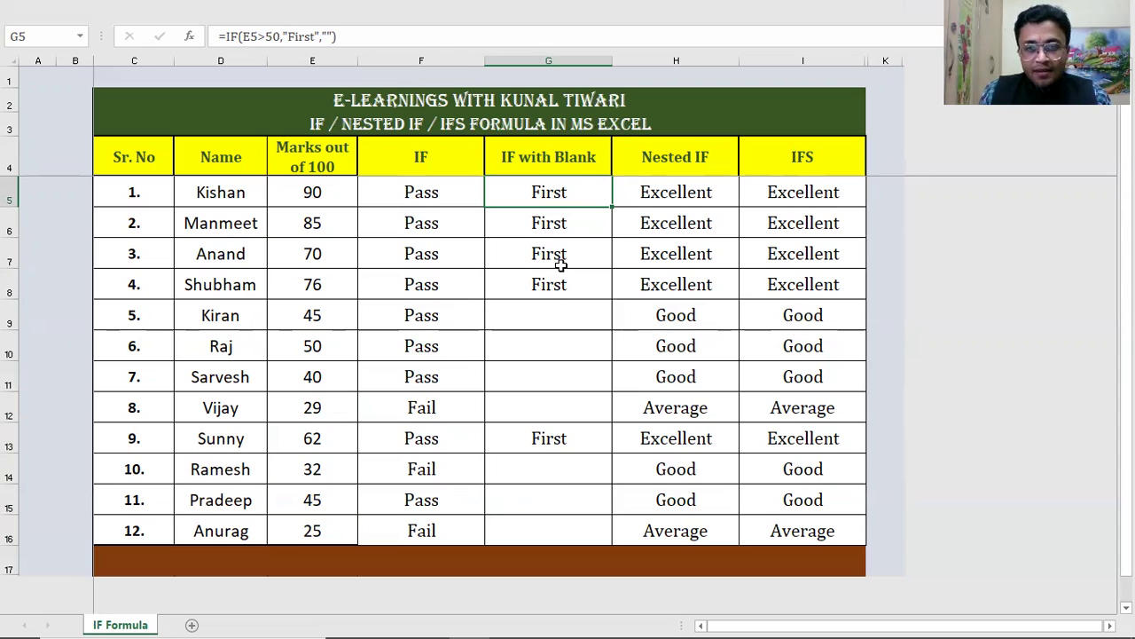
{"action": "left_click", "coordinate": [550, 317]}
{"action": "left_click", "coordinate": [538, 344]}
{"action": "left_click", "coordinate": [543, 383]}
{"action": "left_click", "coordinate": [547, 412]}
{"action": "left_click", "coordinate": [541, 350]}
{"action": "left_click", "coordinate": [543, 305]}
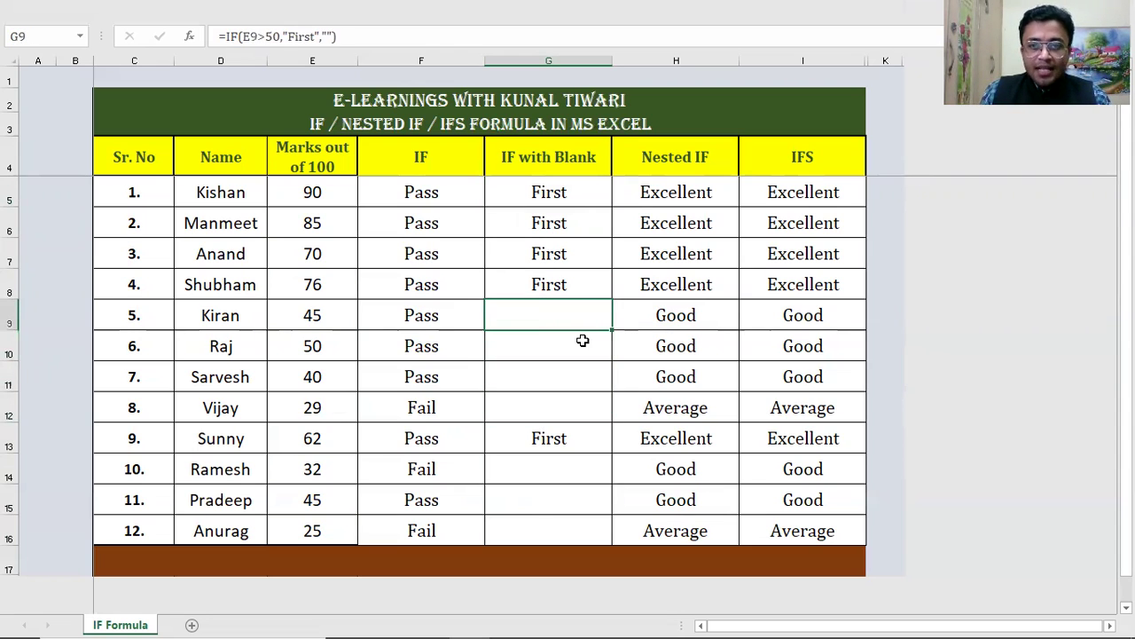
- Clear the existing formulas from the IF with Blank column, cells G5 to G16
{"action": "left_click", "coordinate": [576, 194]}
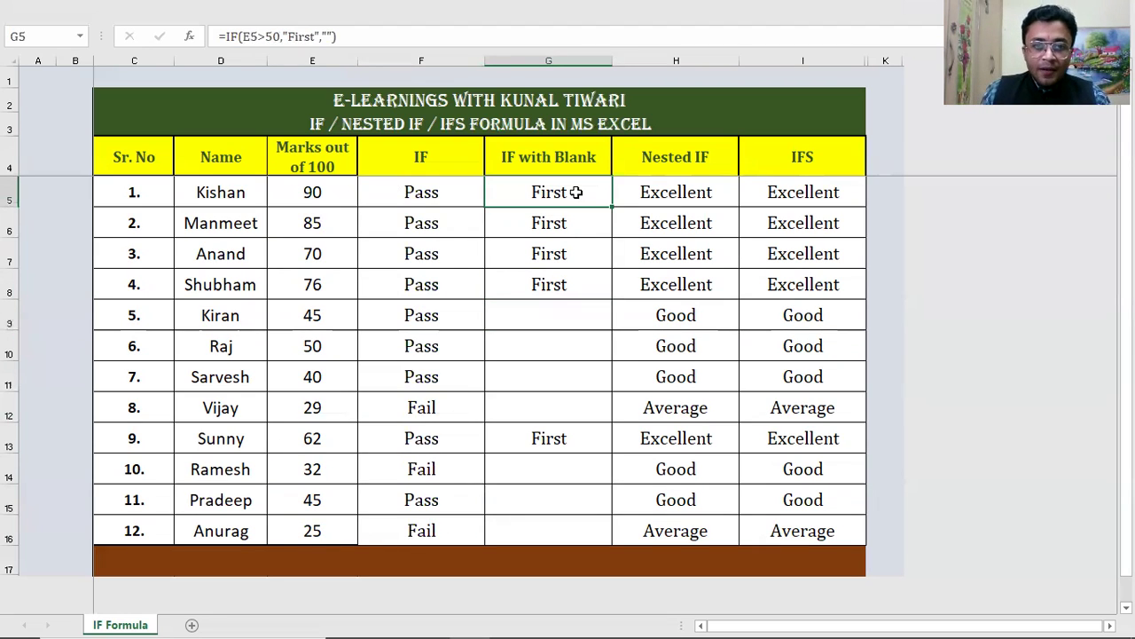
{"action": "key", "text": "shift+Down"}
{"action": "key", "text": "shift+Down"}
{"action": "key", "text": "shift+Down"}
{"action": "key", "text": "shift+Down"}
{"action": "key", "text": "shift+Down"}
{"action": "key", "text": "shift+Down"}
{"action": "key", "text": "shift+Down"}
{"action": "key", "text": "shift+Down"}
{"action": "key", "text": "shift+Down"}
{"action": "key", "text": "shift+Down"}
{"action": "key", "text": "shift+Down"}
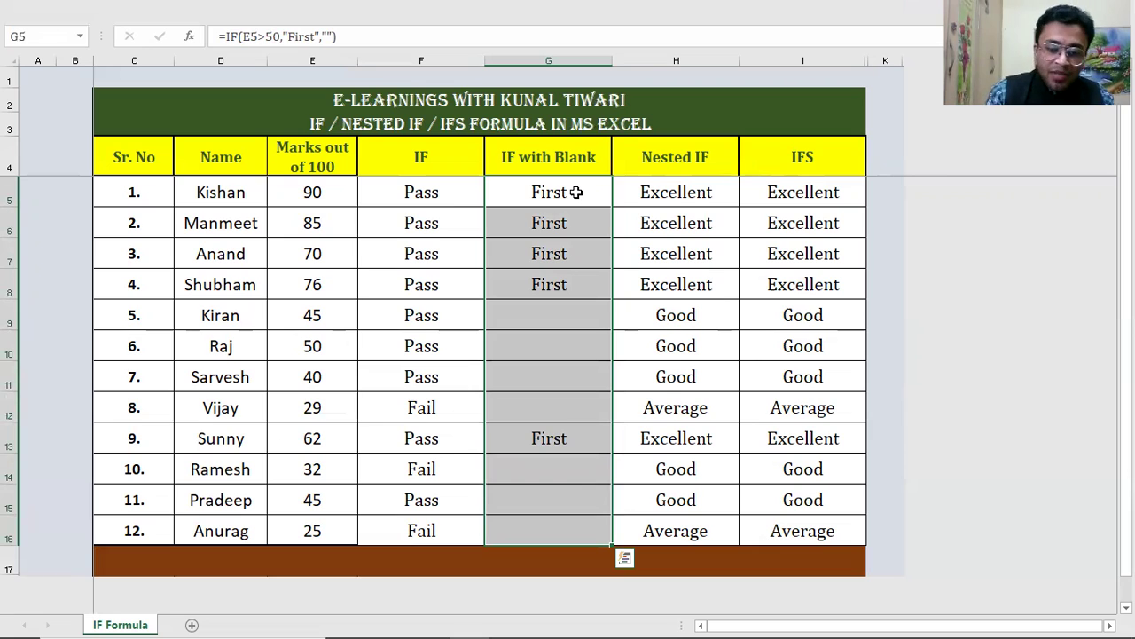
{"action": "key", "text": "Delete"}
- Enter the formula =IF(E5>50,"First","") in cell G5 of the IF with Blank column
{"action": "key", "text": "Up"}
{"action": "key", "text": "Down"}
{"action": "type", "text": "="}
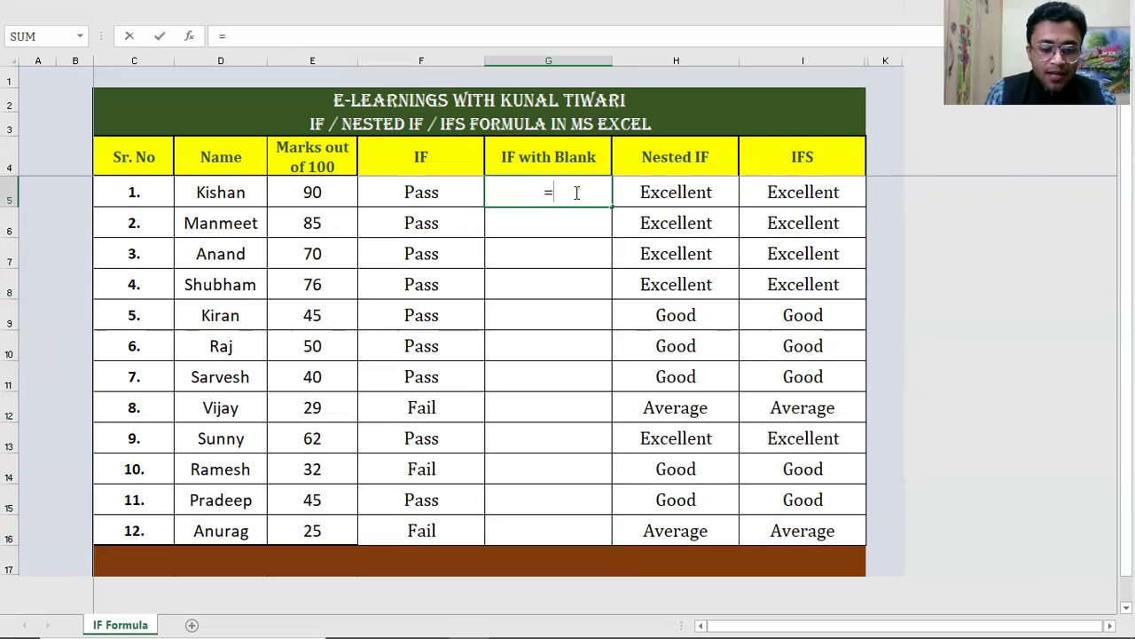
{"action": "type", "text": "if("}
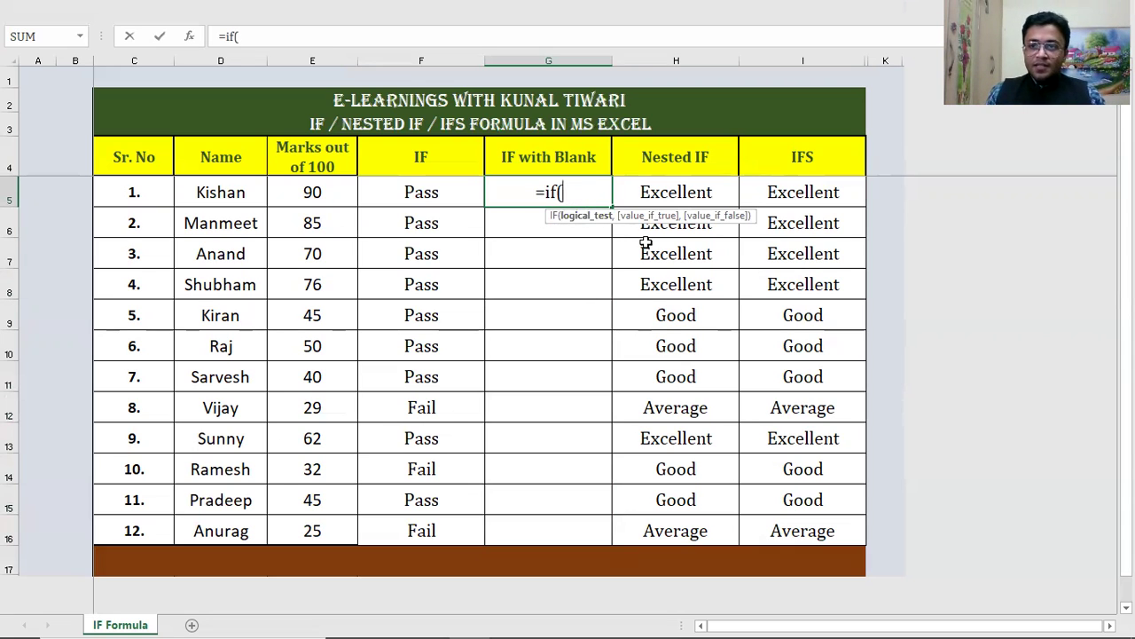
{"action": "left_click", "coordinate": [324, 196]}
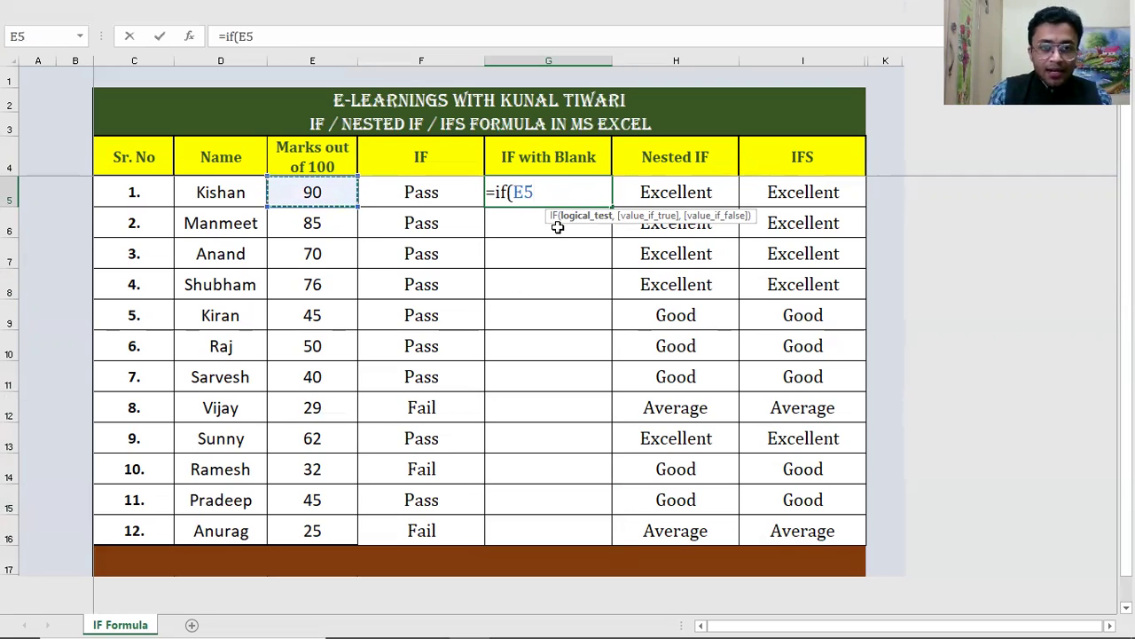
{"action": "type", "text": ">50"}
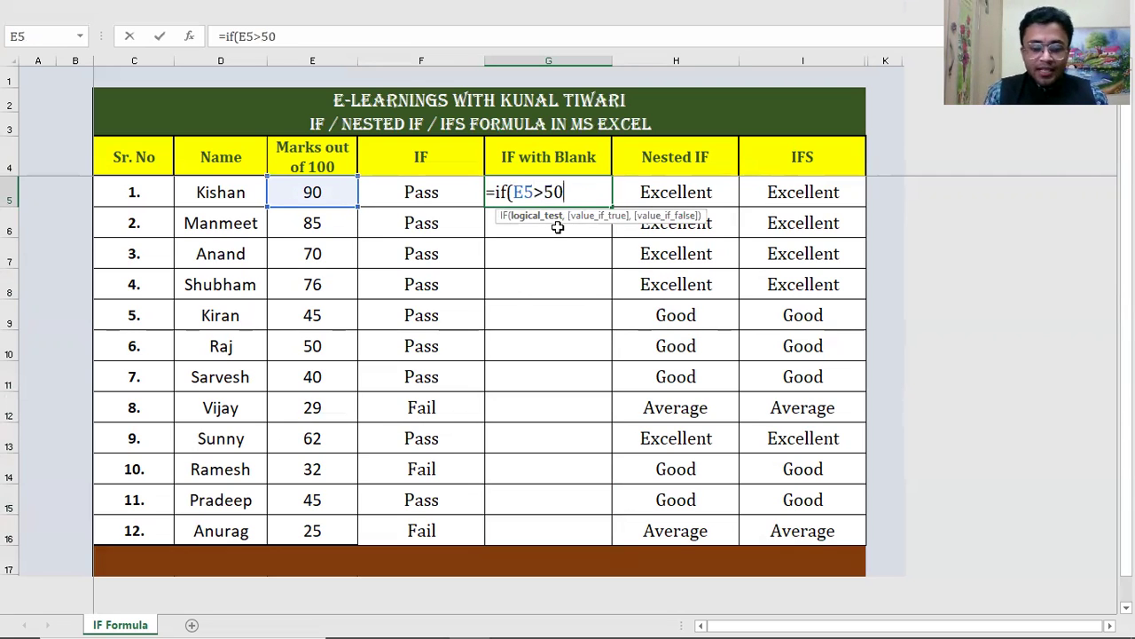
{"action": "type", "text": ","}
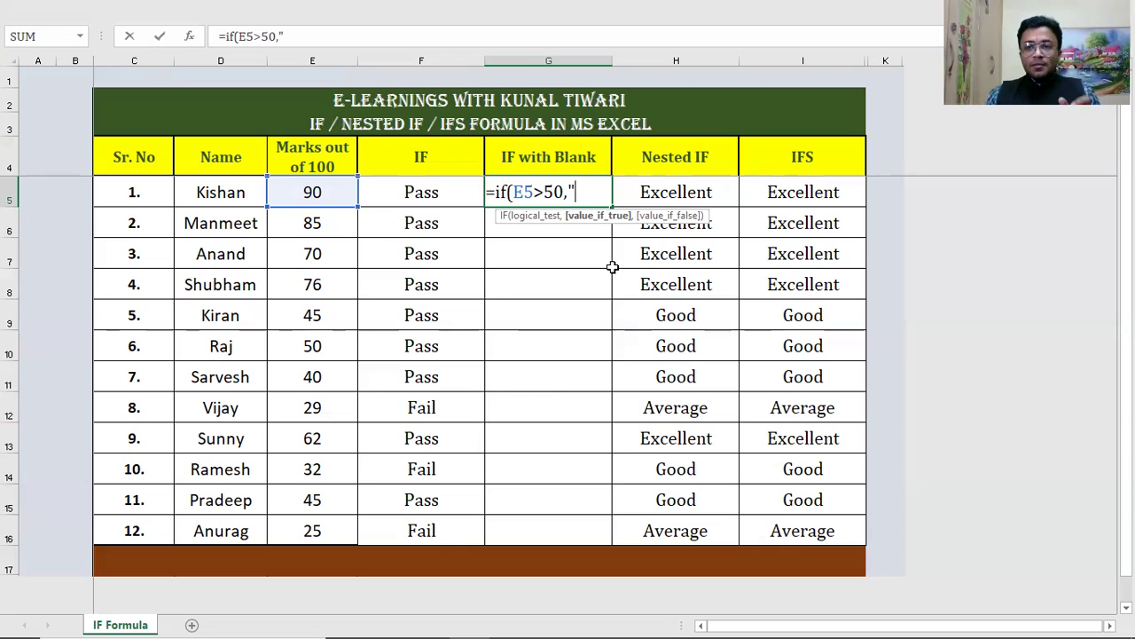
{"action": "type", "text": "First"}
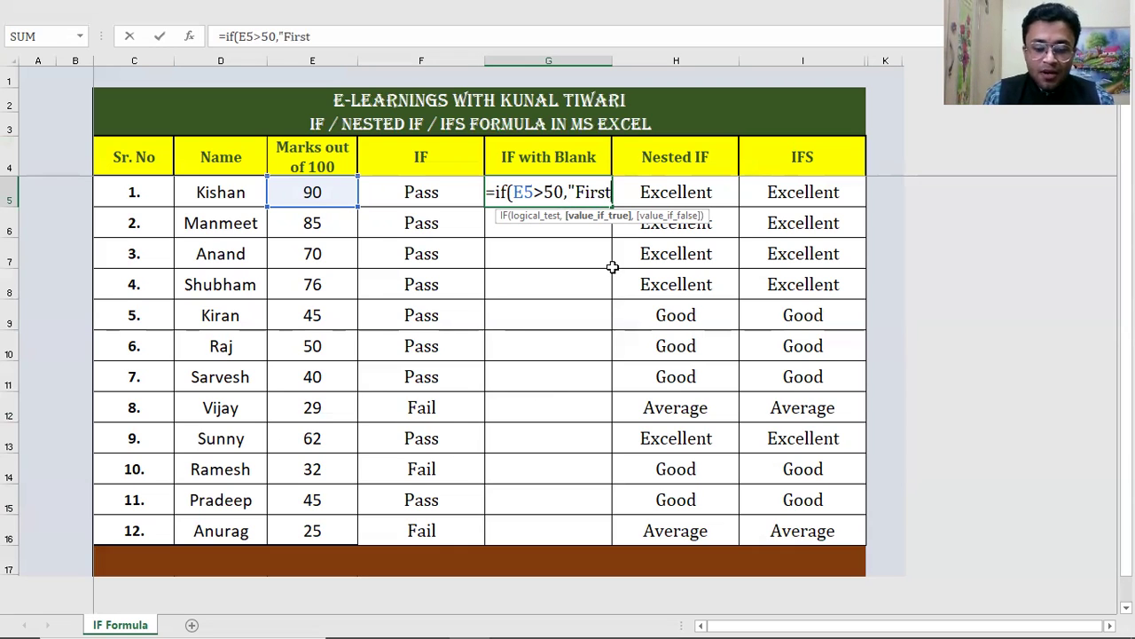
{"action": "type", "text": "\","}
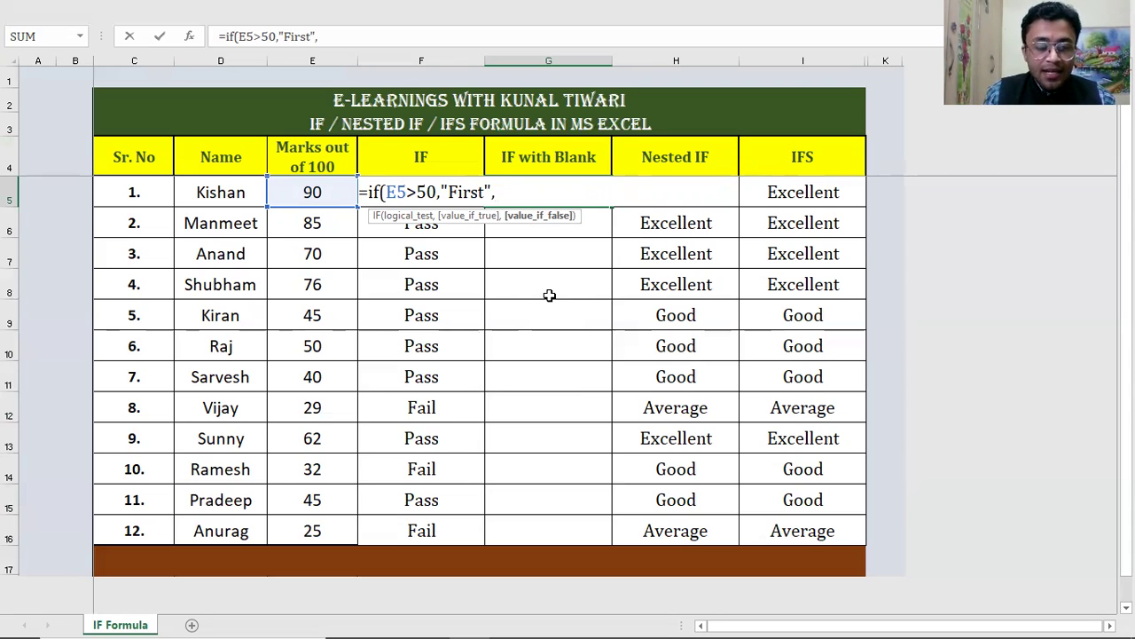
{"action": "type", "text": "\"\""}
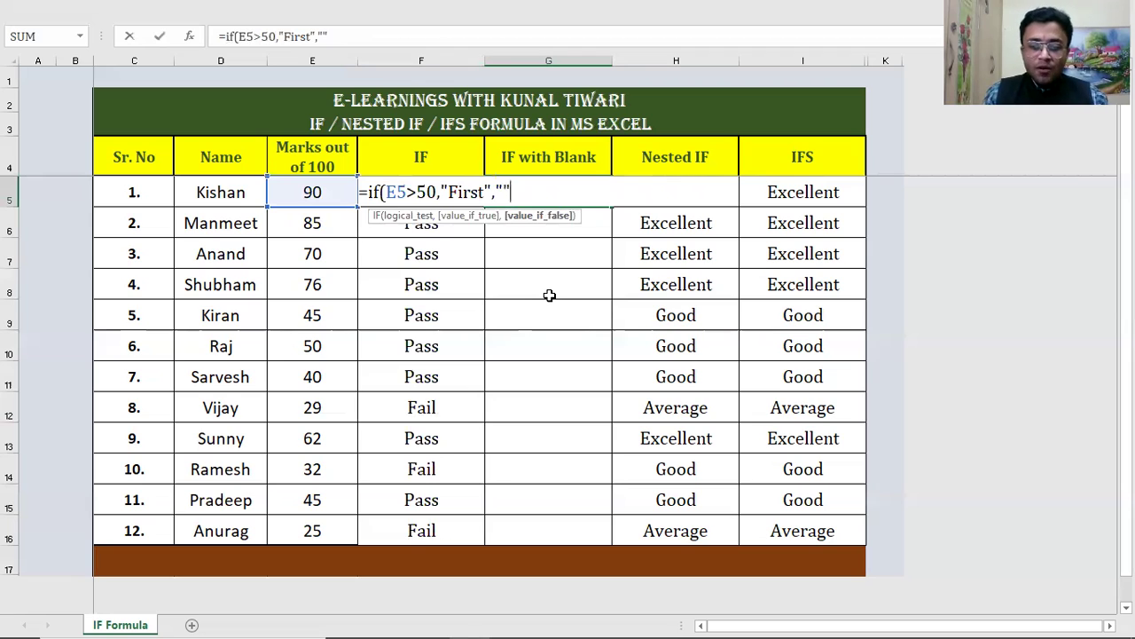
{"action": "type", "text": ")"}
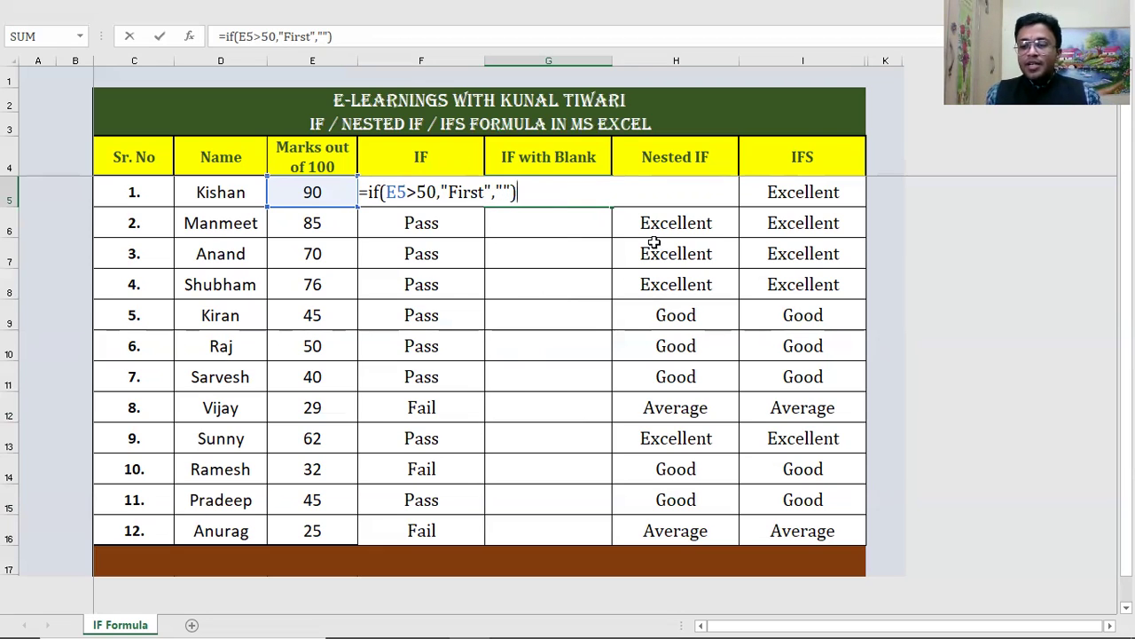
{"action": "key", "text": "Return"}
{"action": "key", "text": "Up"}
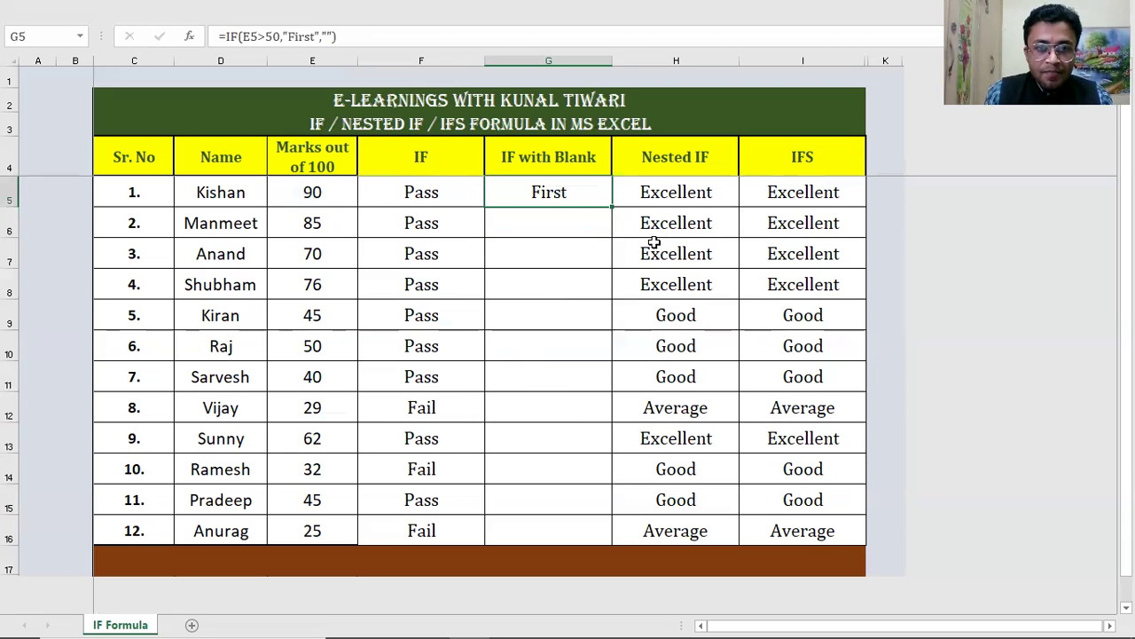
{"action": "left_click", "coordinate": [312, 195]}
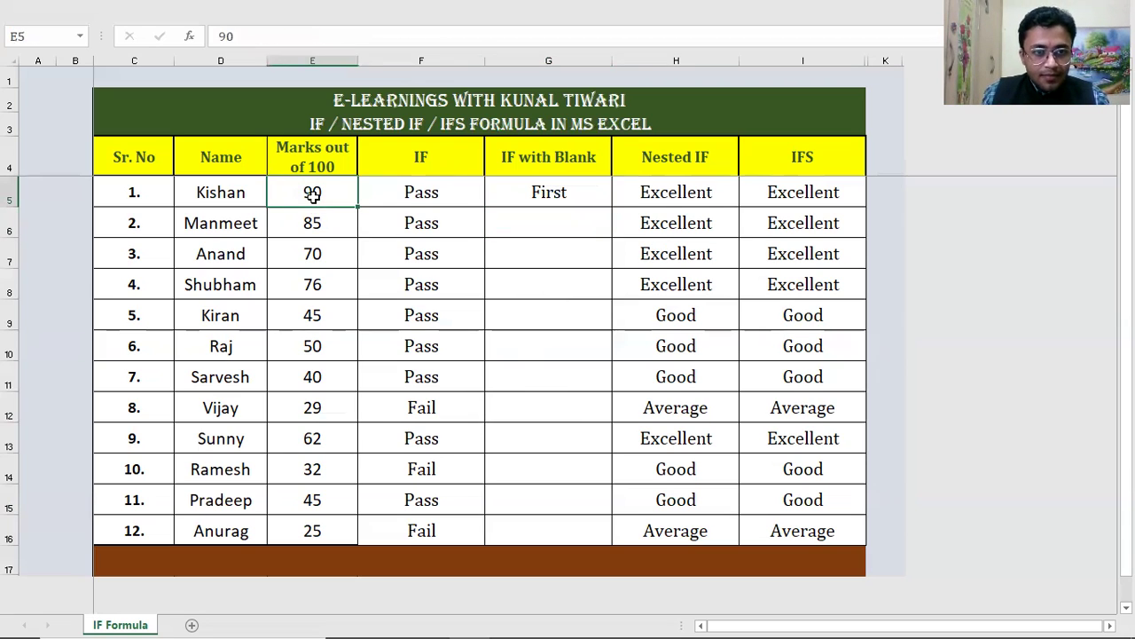
- Copy the formula from G5 down the IF with Blank column through G16
{"action": "left_click", "coordinate": [536, 192]}
{"action": "key", "text": "ctrl+c"}
{"action": "key", "text": "shift+Down"}
{"action": "key", "text": "shift+Down"}
{"action": "key", "text": "shift+Down"}
{"action": "key", "text": "shift+Down"}
{"action": "key", "text": "shift+Down"}
{"action": "key", "text": "shift+Down"}
{"action": "key", "text": "shift+Down"}
{"action": "key", "text": "shift+Down"}
{"action": "key", "text": "shift+Down"}
{"action": "key", "text": "shift+Down"}
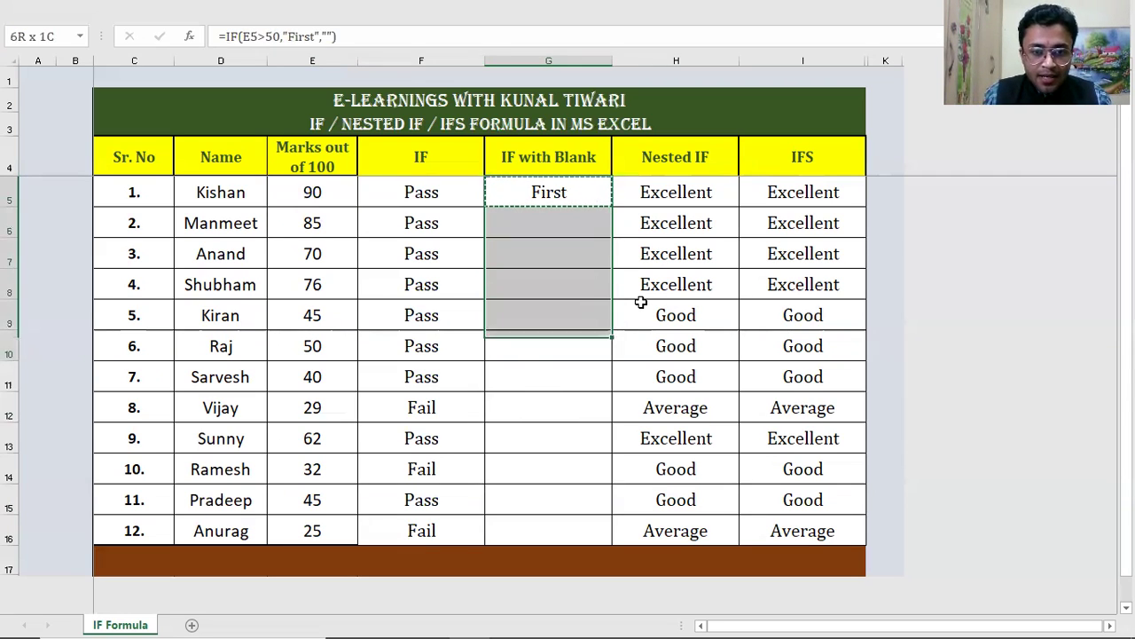
{"action": "key", "text": "shift+Down"}
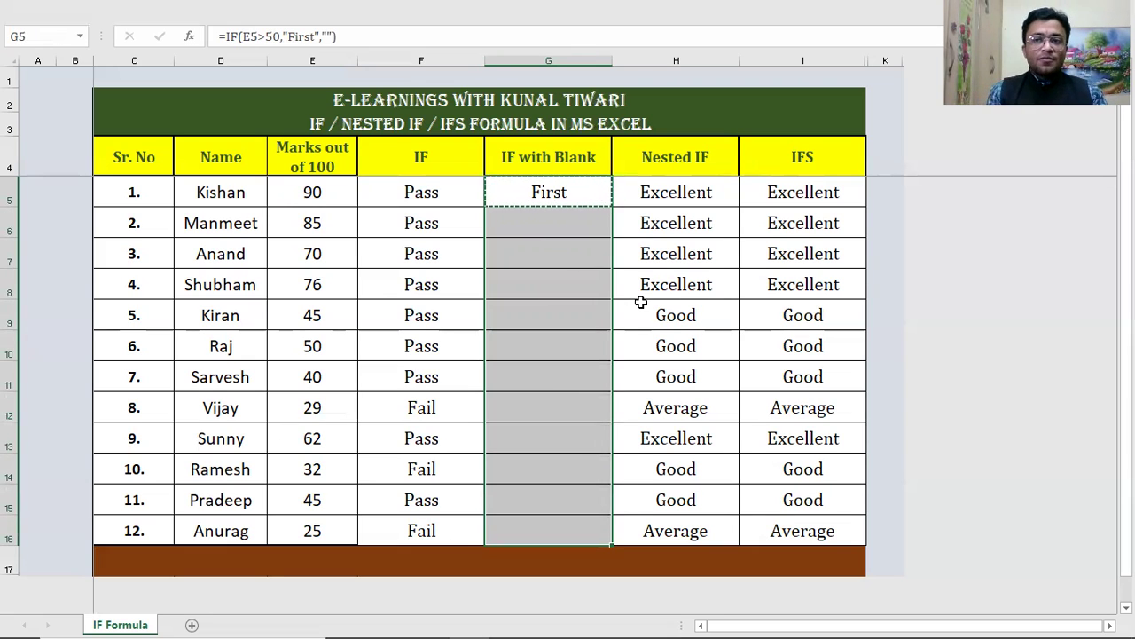
{"action": "key", "text": "ctrl+v"}
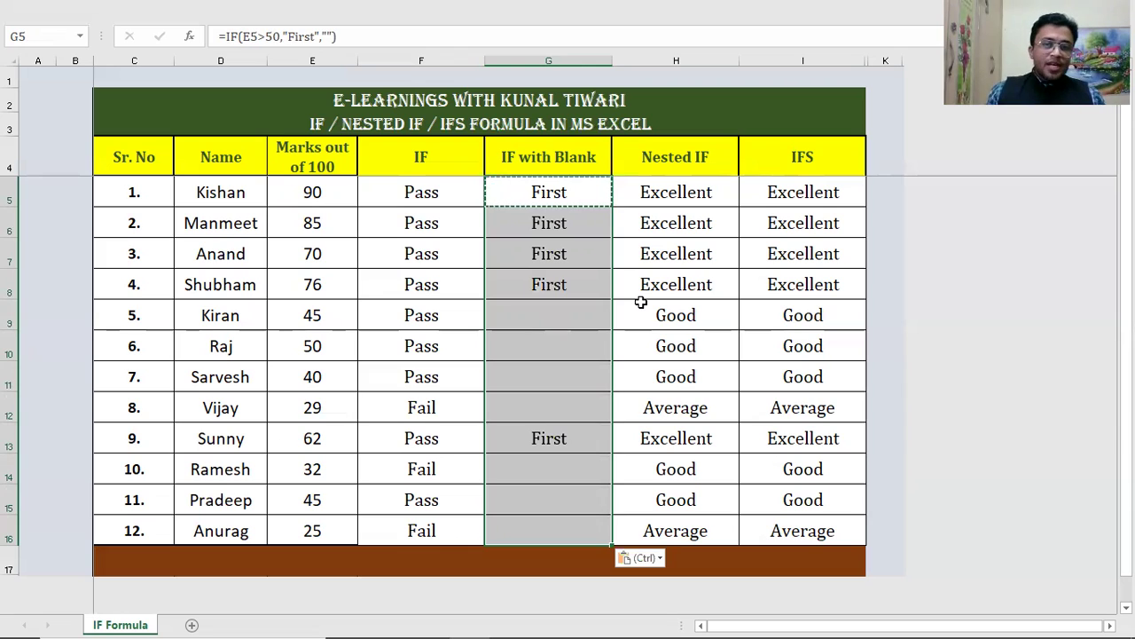
- Compare the IF with Blank formulas in G5, G9 and G10 with the marks in E9 and E10
{"action": "left_click", "coordinate": [563, 336]}
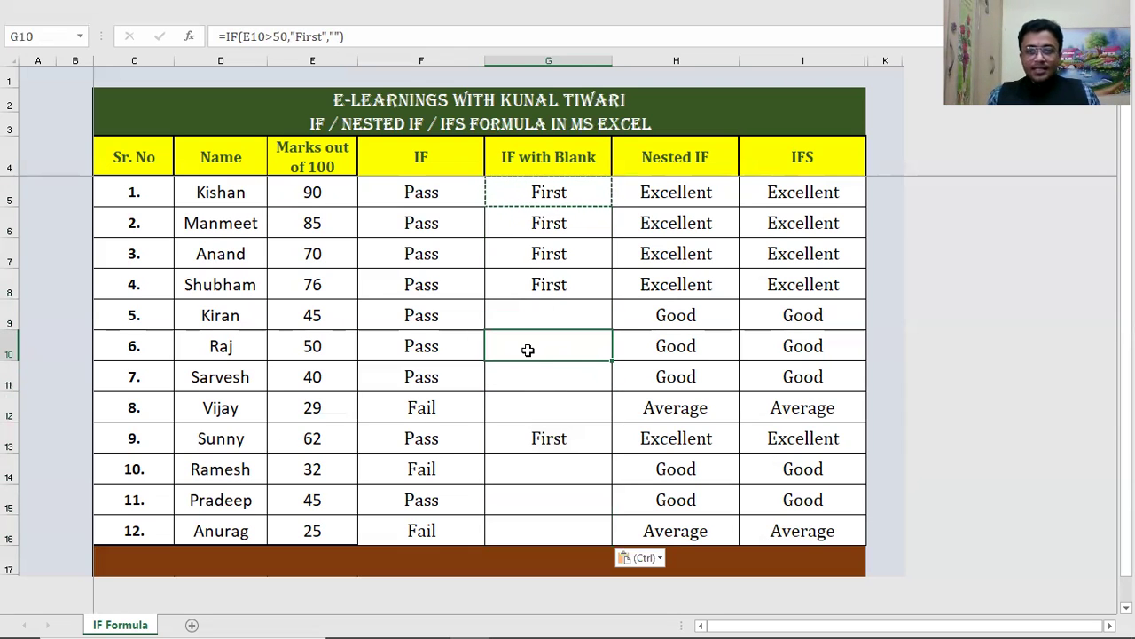
{"action": "left_click", "coordinate": [578, 197]}
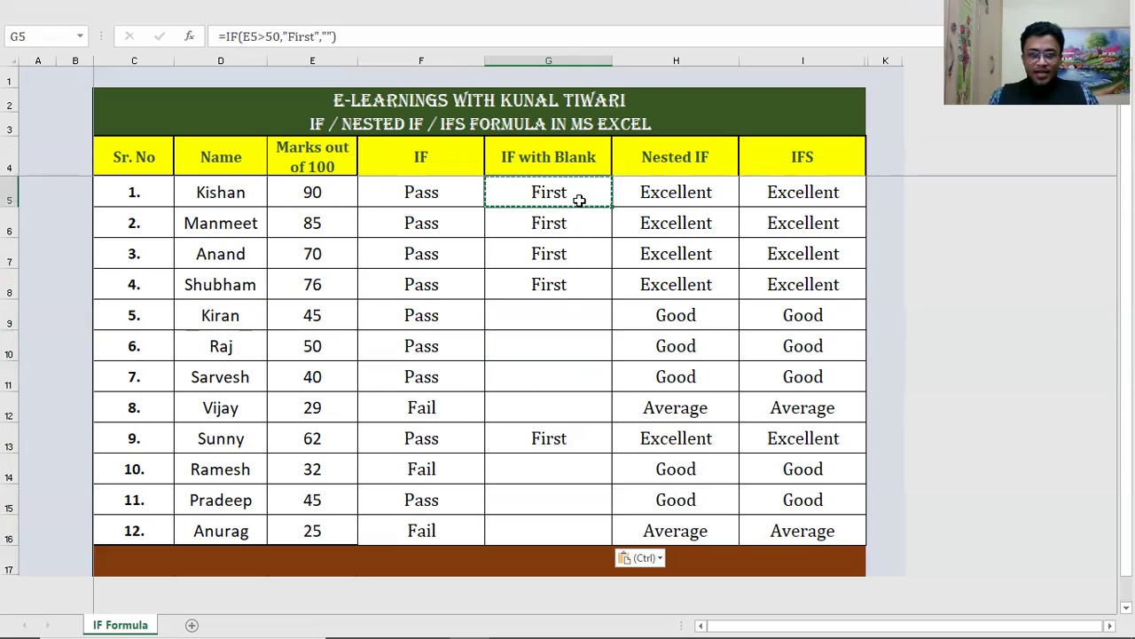
{"action": "left_click", "coordinate": [575, 316]}
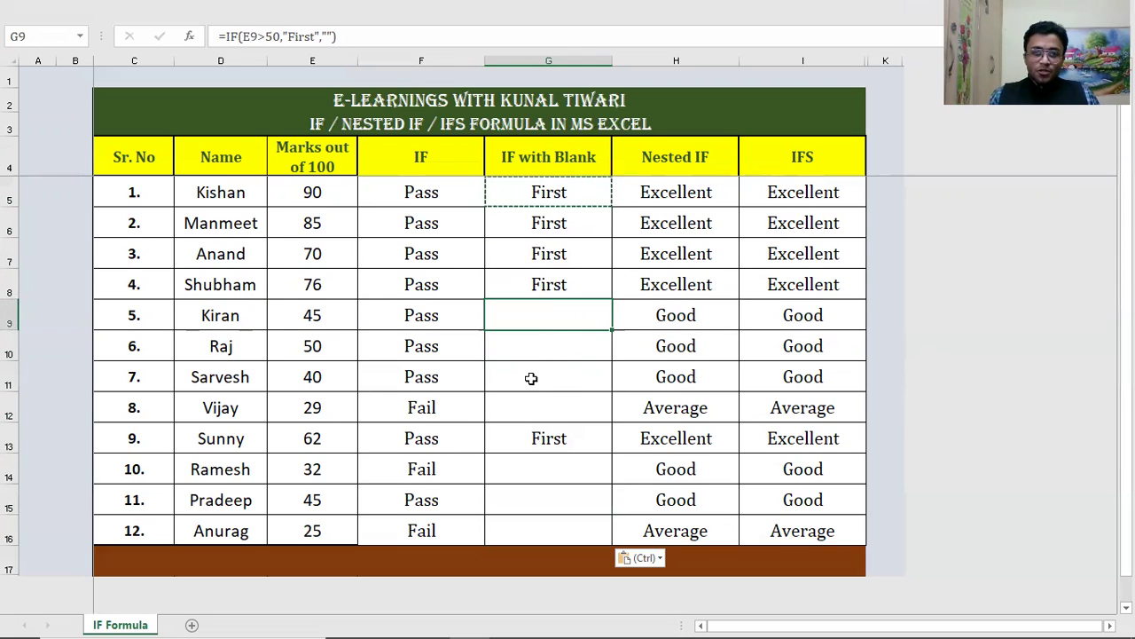
{"action": "left_click", "coordinate": [349, 321]}
{"action": "left_click", "coordinate": [330, 345]}
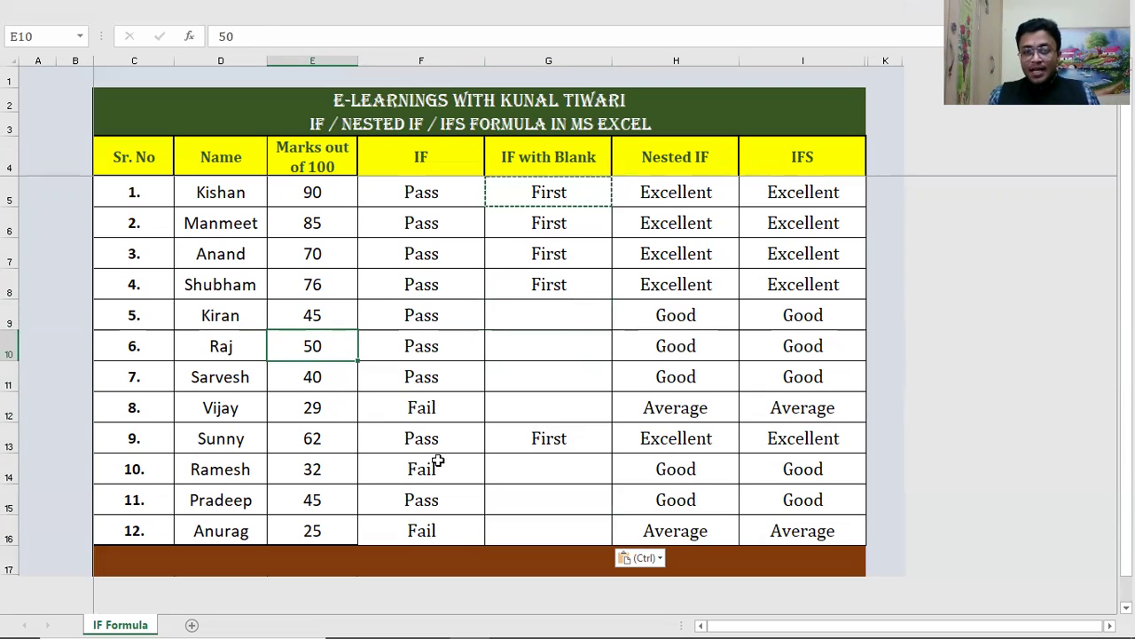
{"action": "left_click", "coordinate": [557, 351]}
{"action": "left_click", "coordinate": [346, 347]}
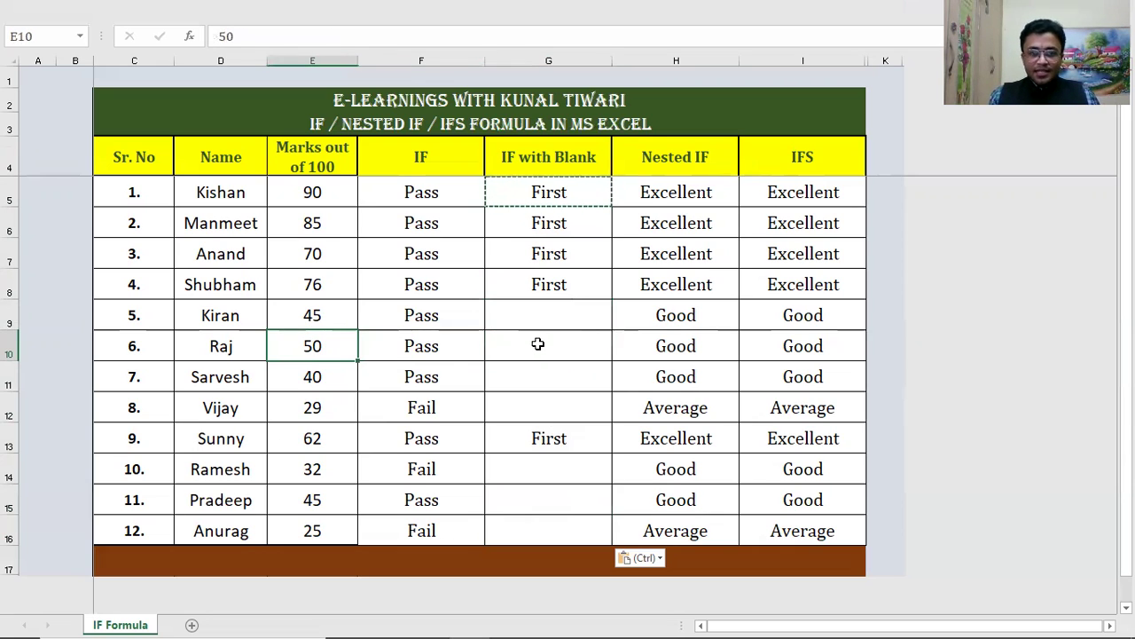
{"action": "left_click", "coordinate": [536, 344]}
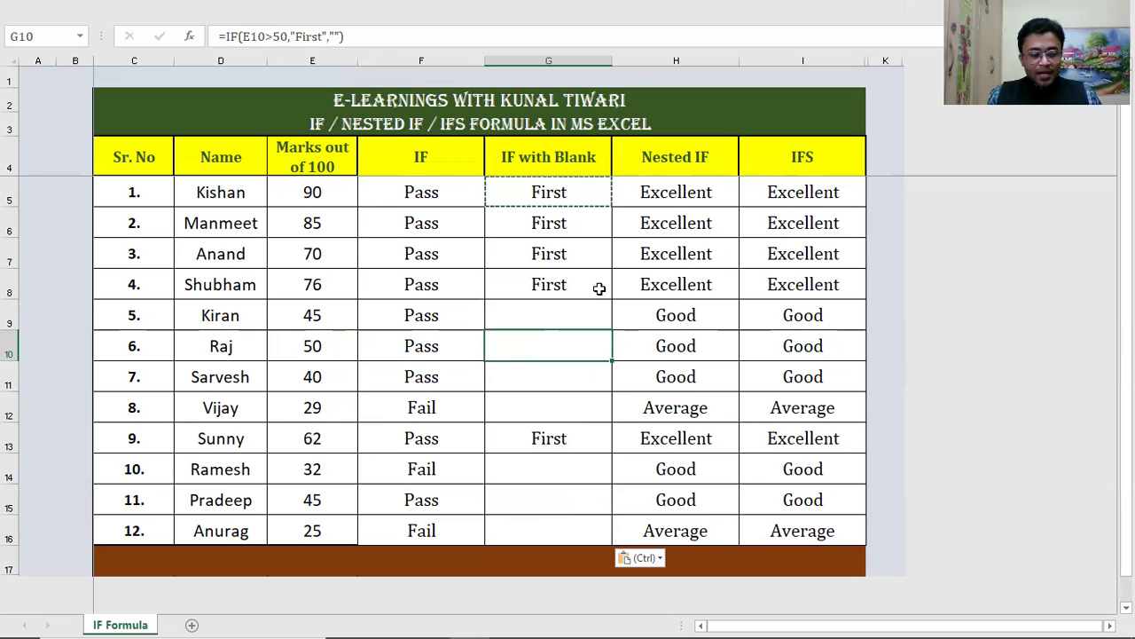
{"action": "key", "text": "Escape"}
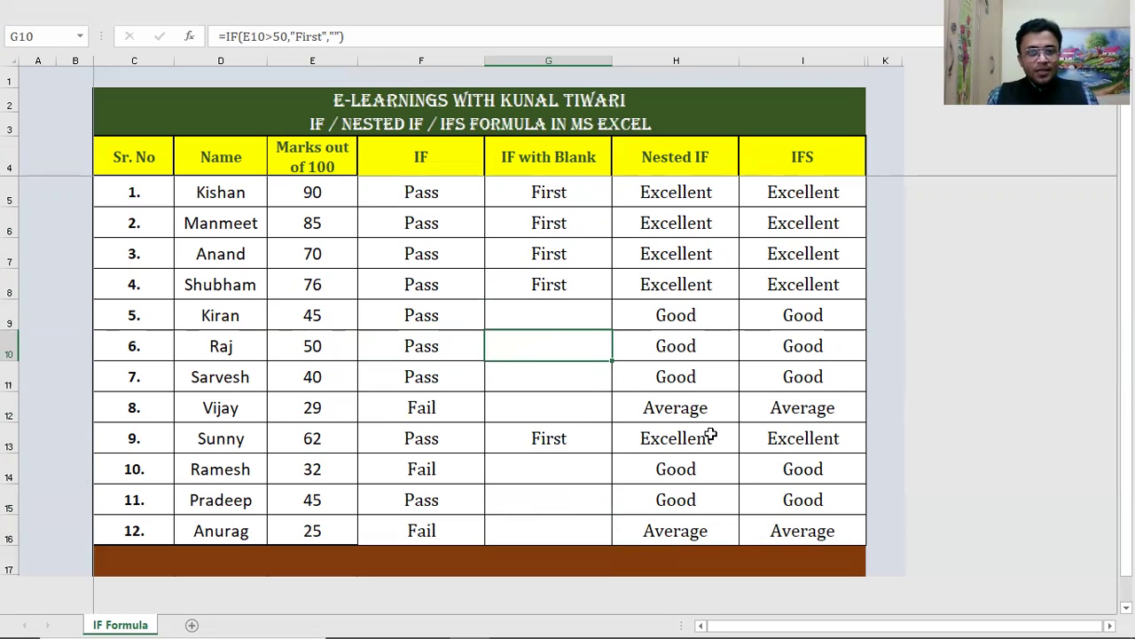
- Examine the existing Nested IF formulas in cells H5, H12 and H11
{"action": "left_click", "coordinate": [679, 191]}
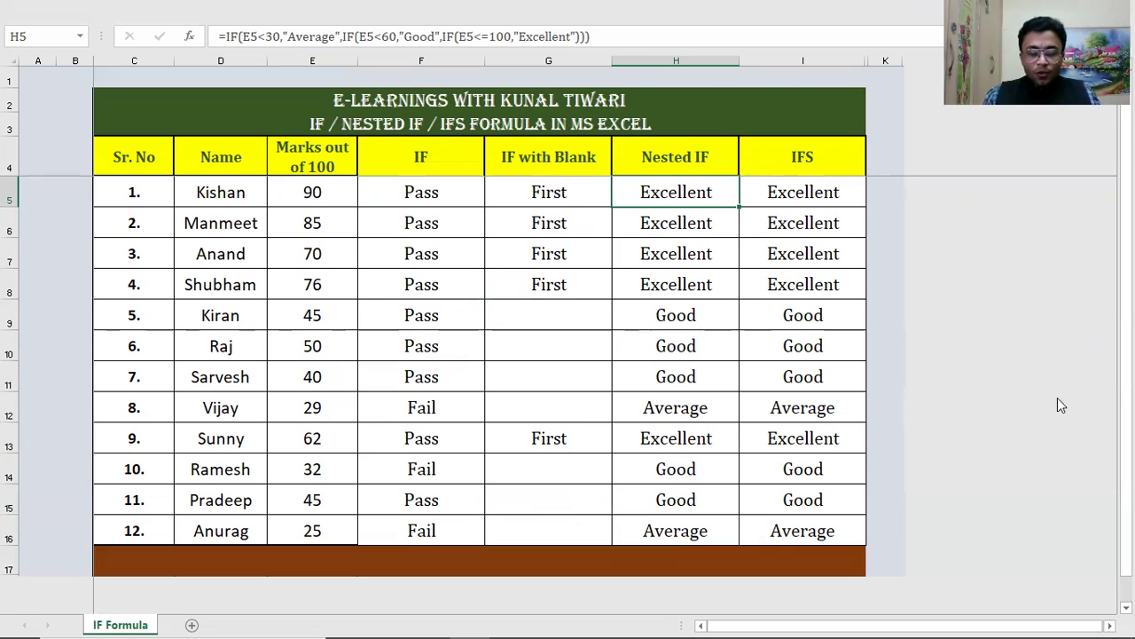
{"action": "left_click", "coordinate": [689, 409]}
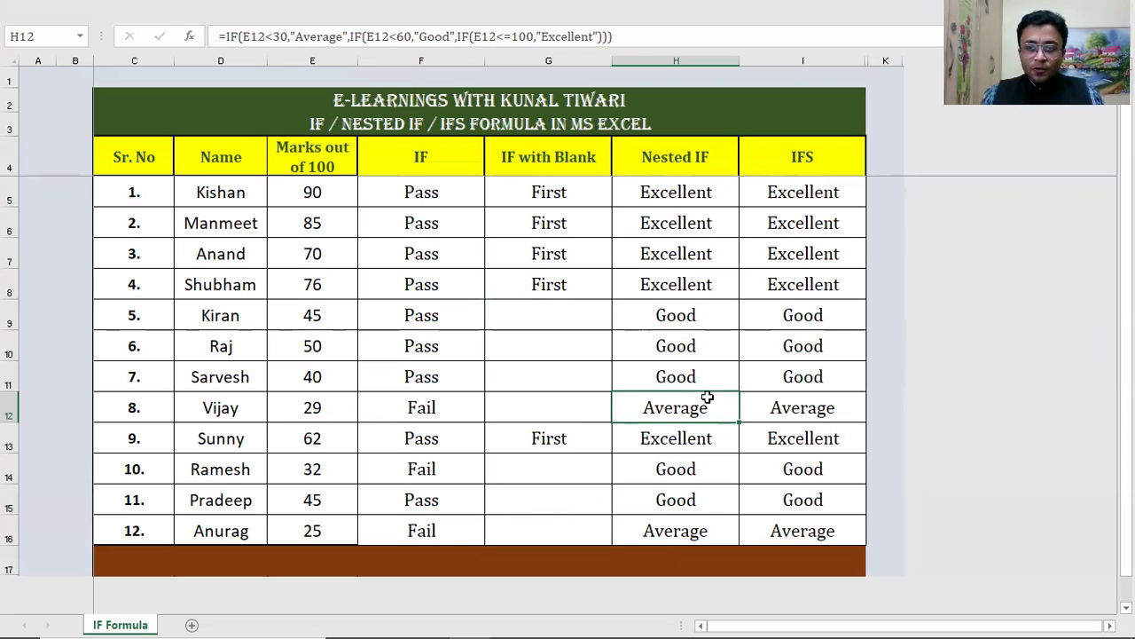
{"action": "left_click", "coordinate": [696, 371]}
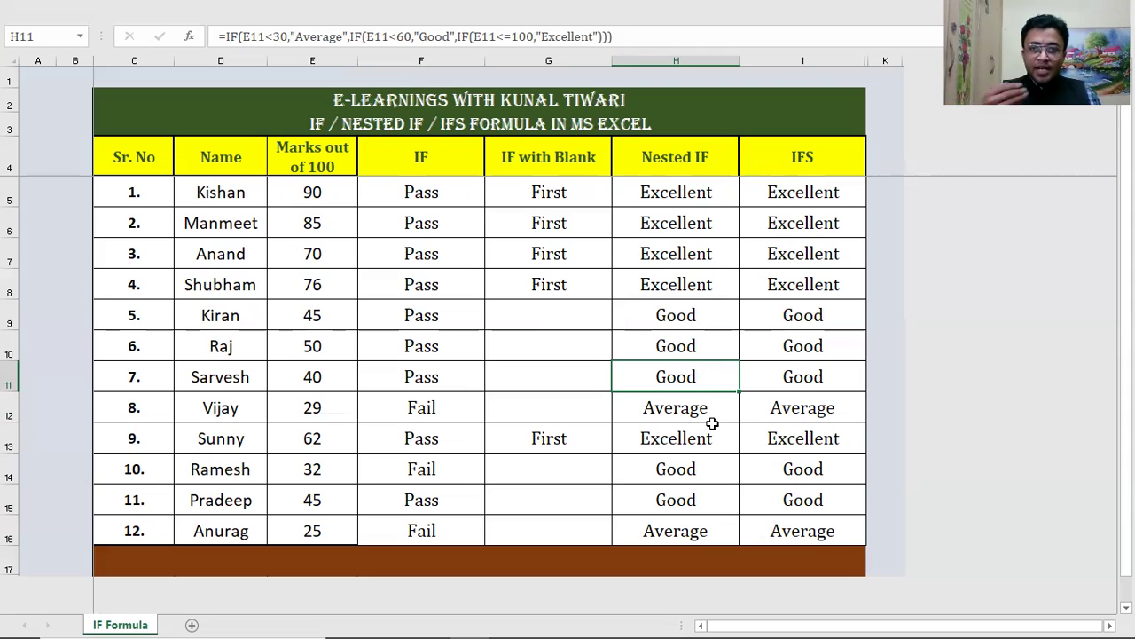
- Clear the existing formulas from the Nested IF column, cells H5 to H16
{"action": "left_click", "coordinate": [695, 195]}
{"action": "key", "text": "shift+Down"}
{"action": "key", "text": "shift+Down"}
{"action": "key", "text": "shift+Down"}
{"action": "key", "text": "shift+Down"}
{"action": "key", "text": "shift+Down"}
{"action": "key", "text": "shift+Down"}
{"action": "key", "text": "shift+Down"}
{"action": "key", "text": "shift+Down"}
{"action": "key", "text": "shift+Down"}
{"action": "key", "text": "shift+Down"}
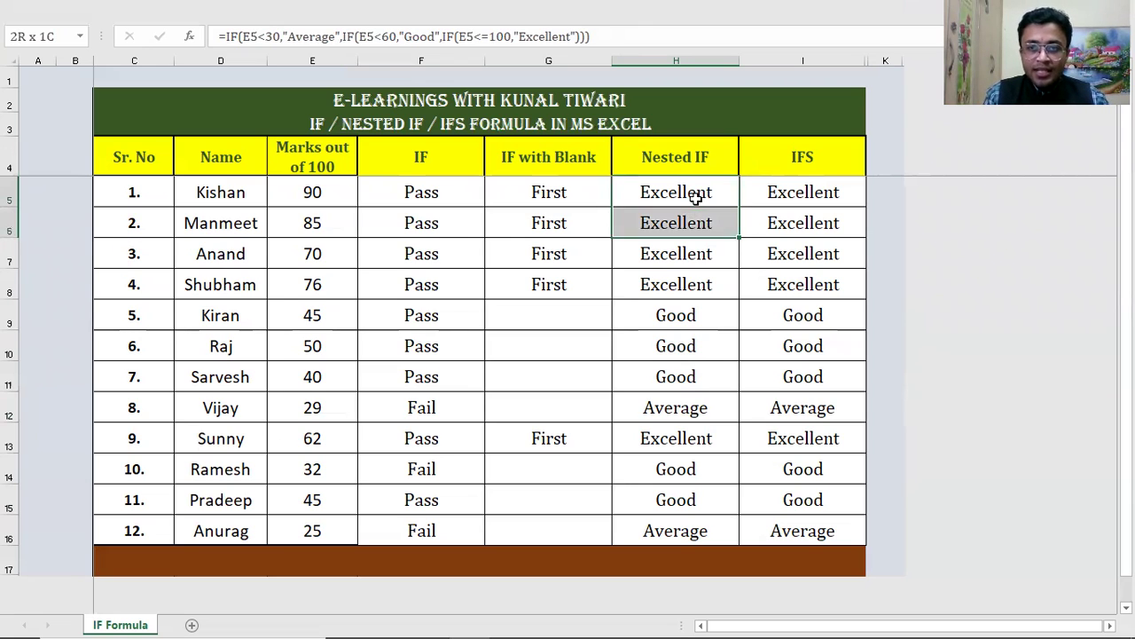
{"action": "key", "text": "shift+Down"}
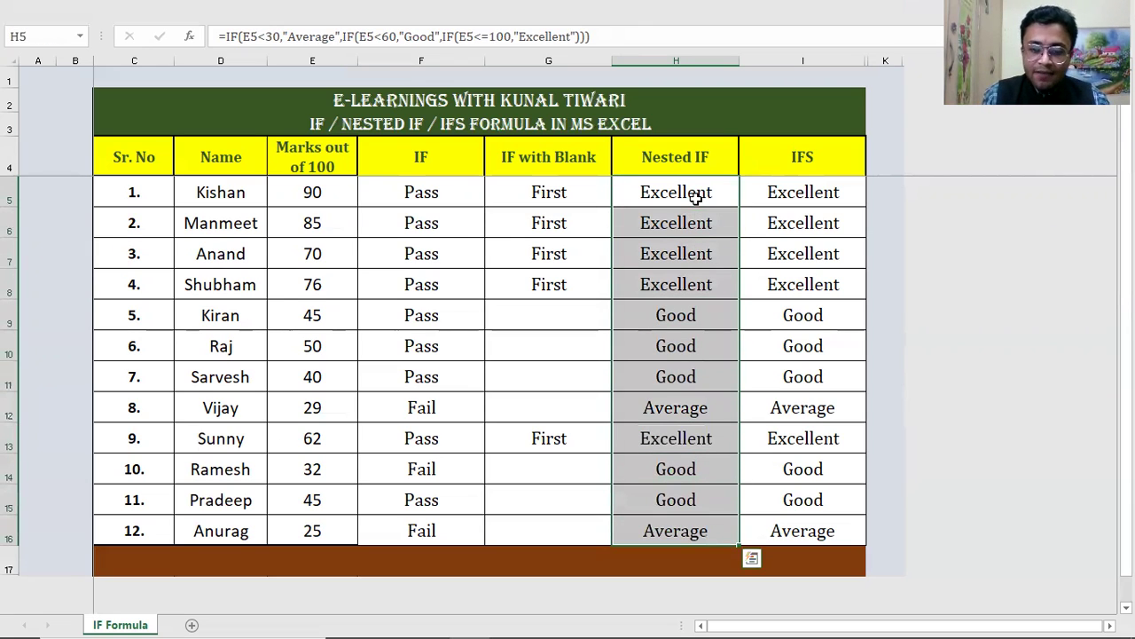
{"action": "key", "text": "Delete"}
- Begin a nested IF formula in H5 that returns "Average" when the marks in E5 are below 30
{"action": "left_click", "coordinate": [695, 199]}
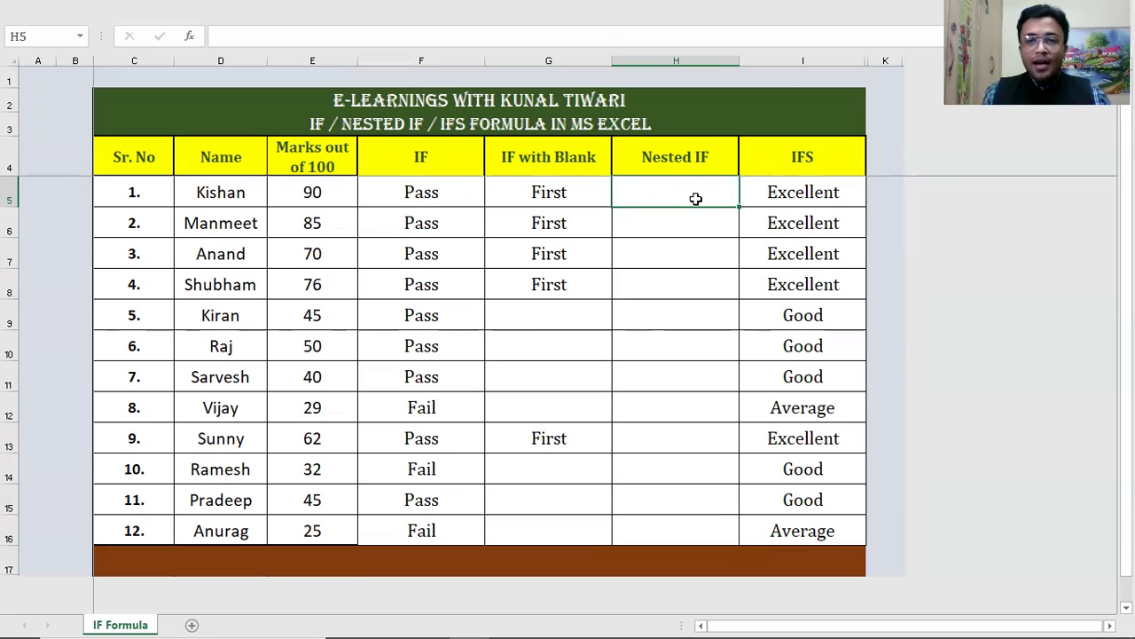
{"action": "type", "text": "="}
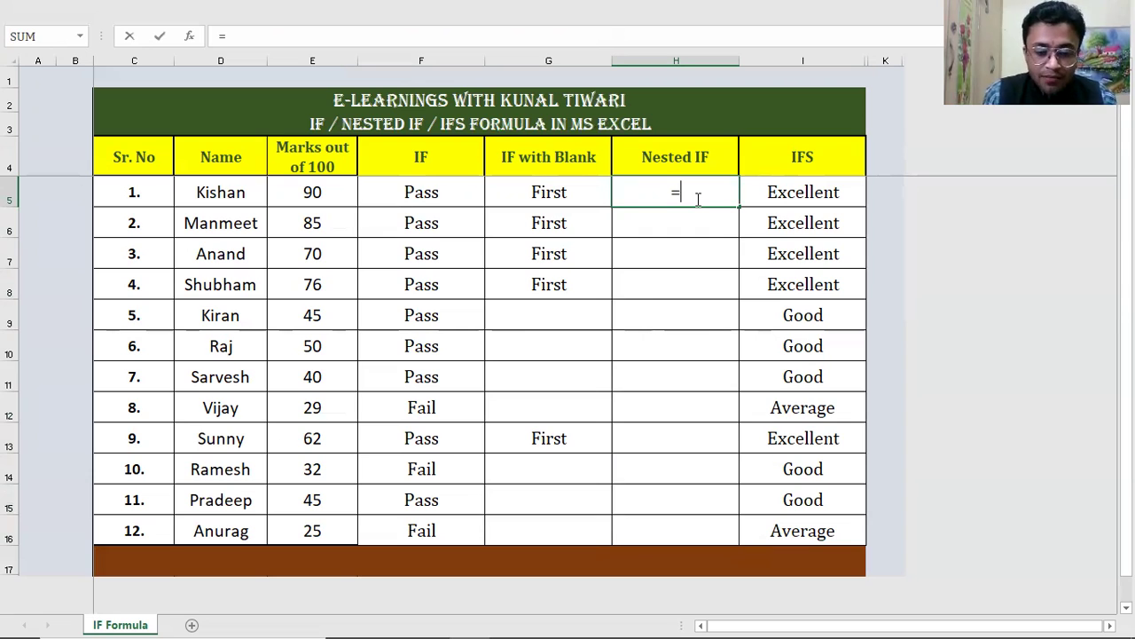
{"action": "type", "text": "if("}
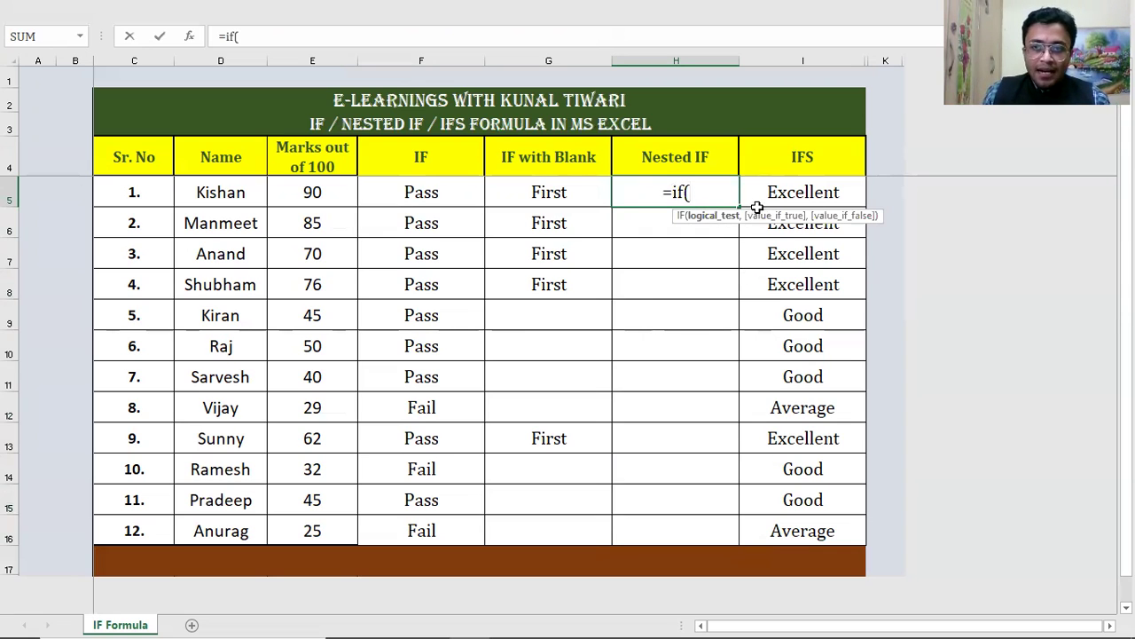
{"action": "left_click", "coordinate": [298, 188]}
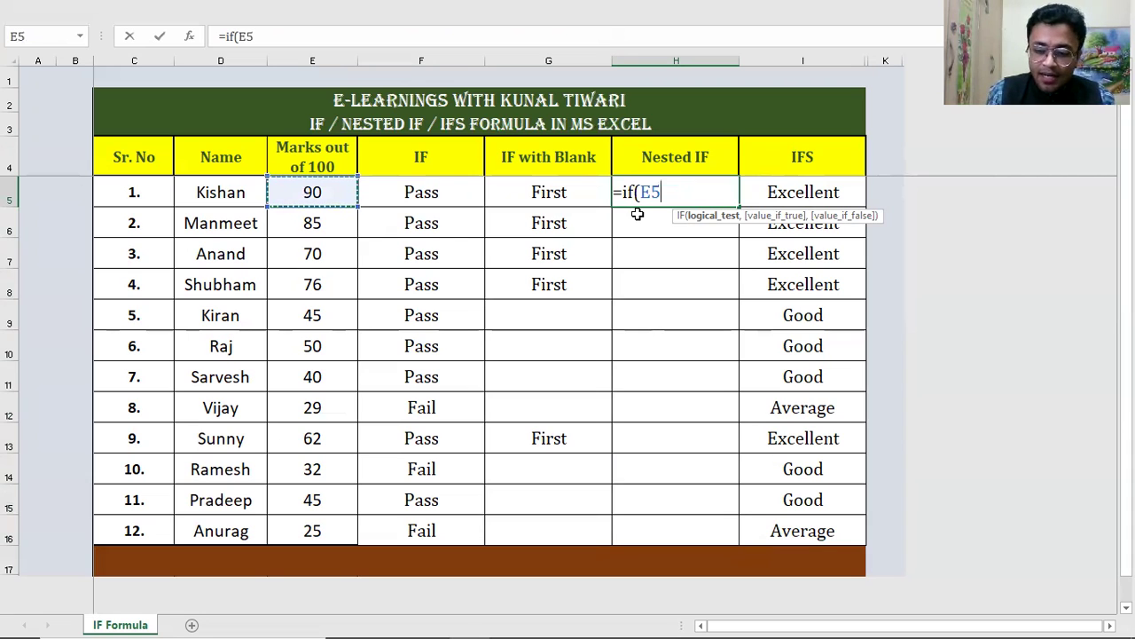
{"action": "type", "text": "<30"}
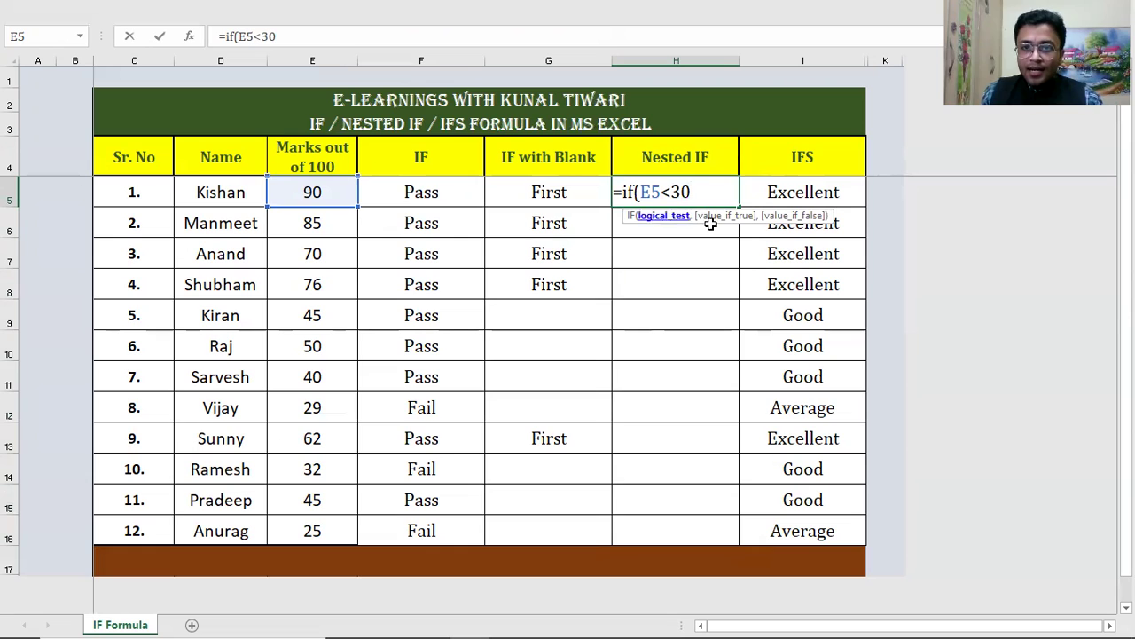
{"action": "type", "text": ",\""}
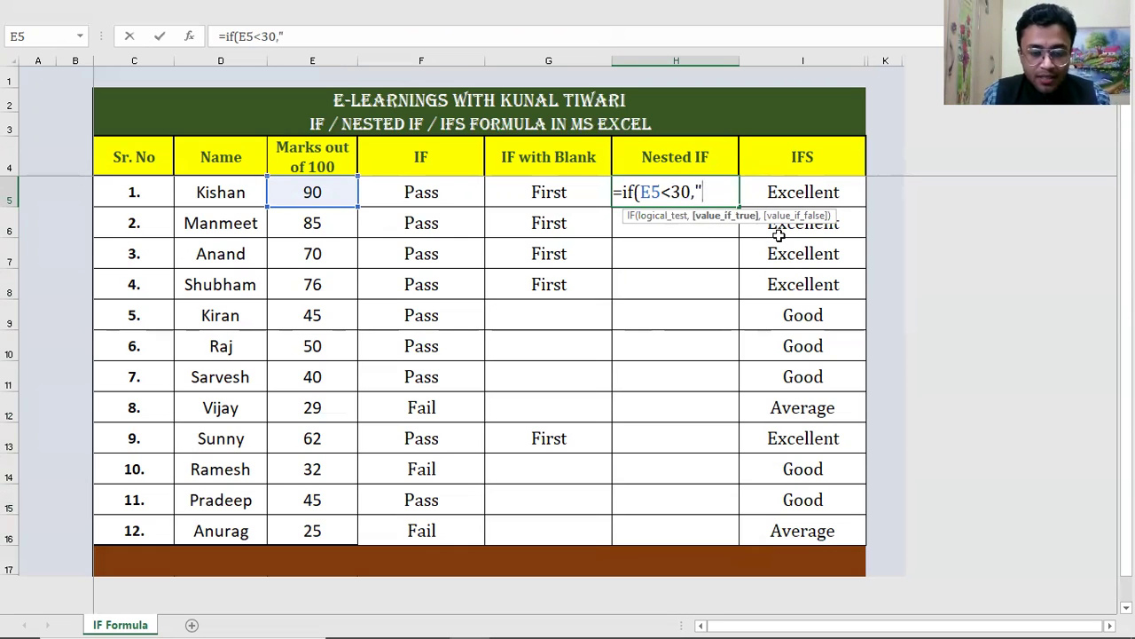
{"action": "type", "text": "Average"}
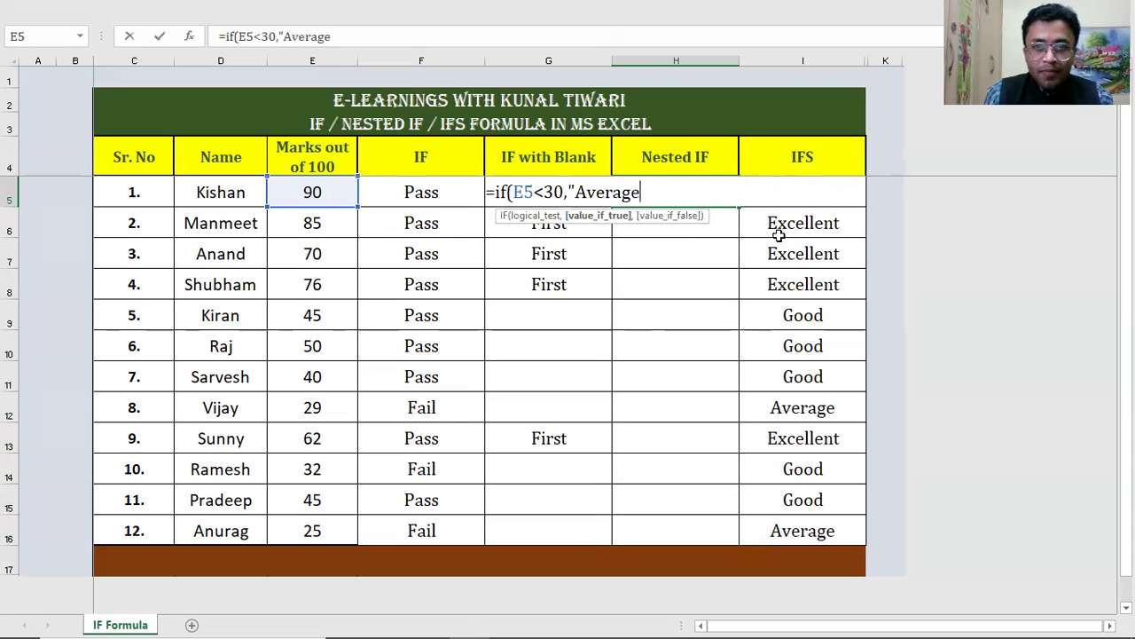
{"action": "type", "text": "\""}
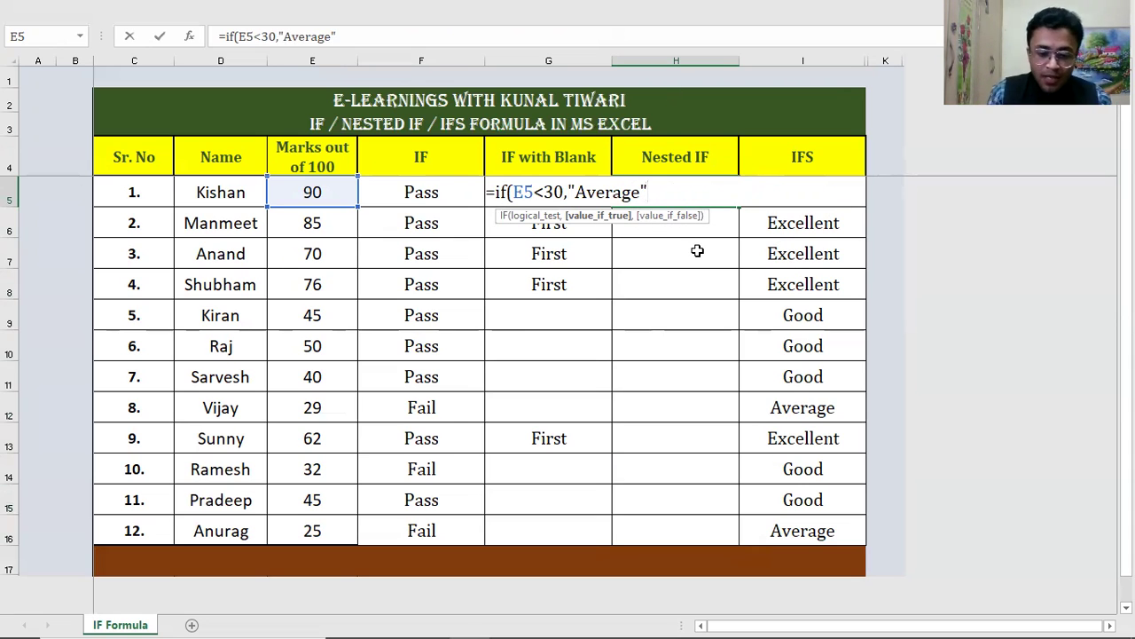
{"action": "type", "text": ","}
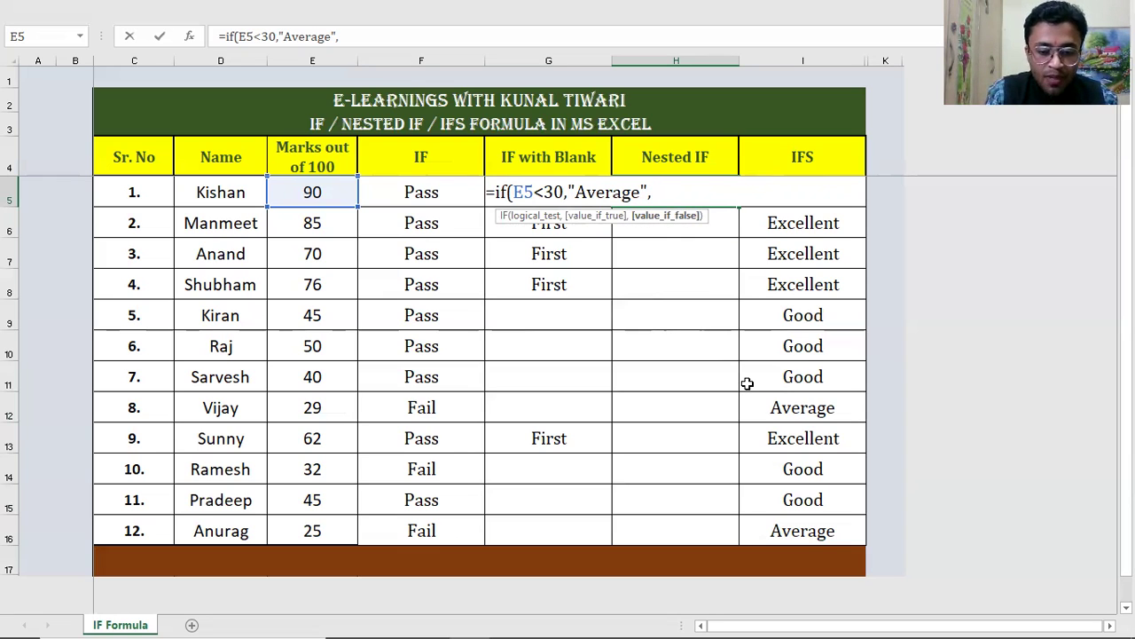
- Nest a second IF in the H5 formula that returns "Good" when E5 is below 60
{"action": "type", "text": "if("}
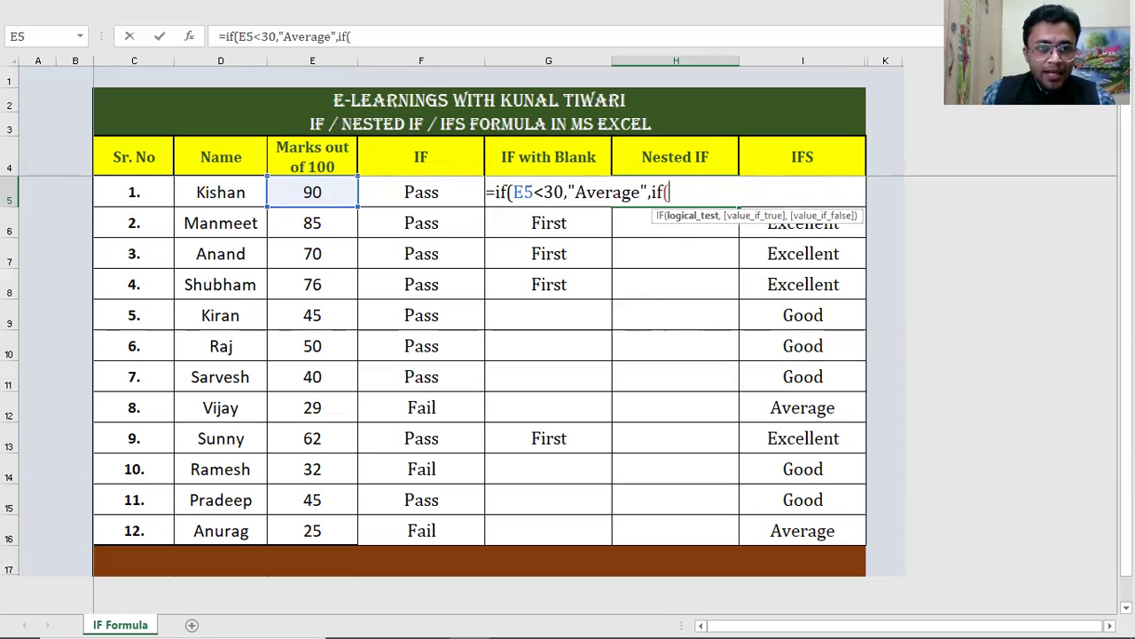
{"action": "left_click", "coordinate": [342, 194]}
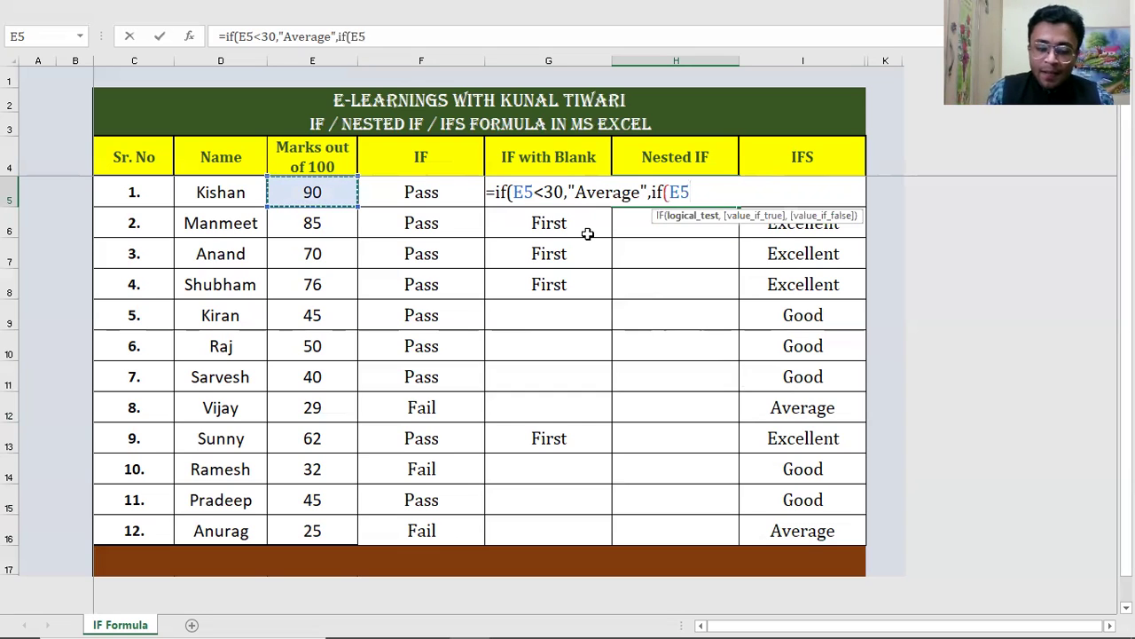
{"action": "type", "text": "<60"}
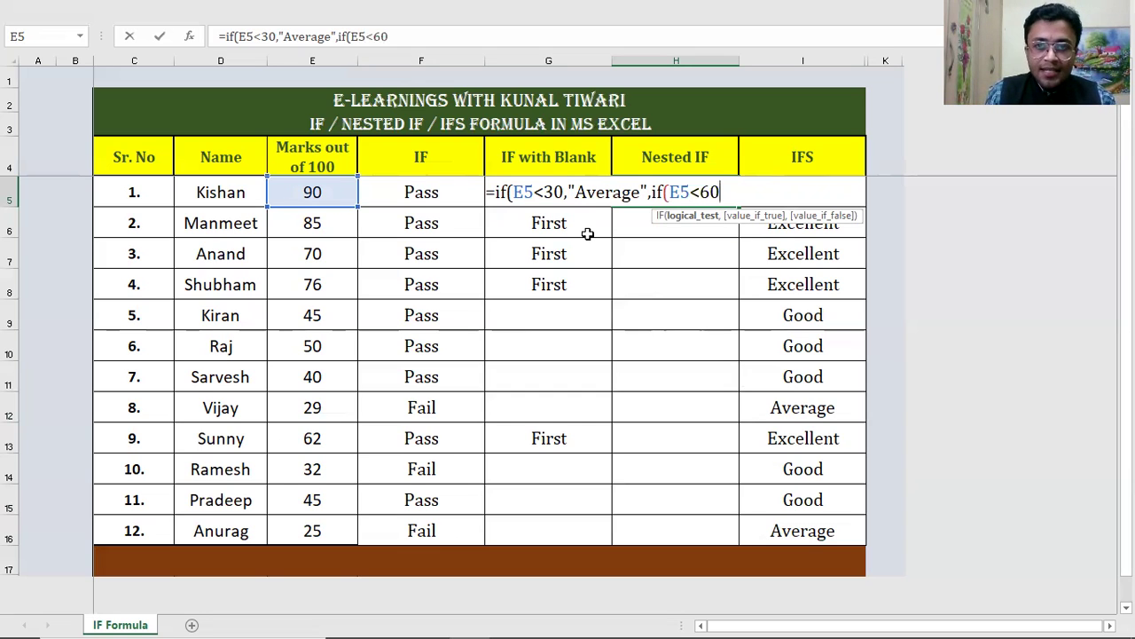
{"action": "type", "text": ","}
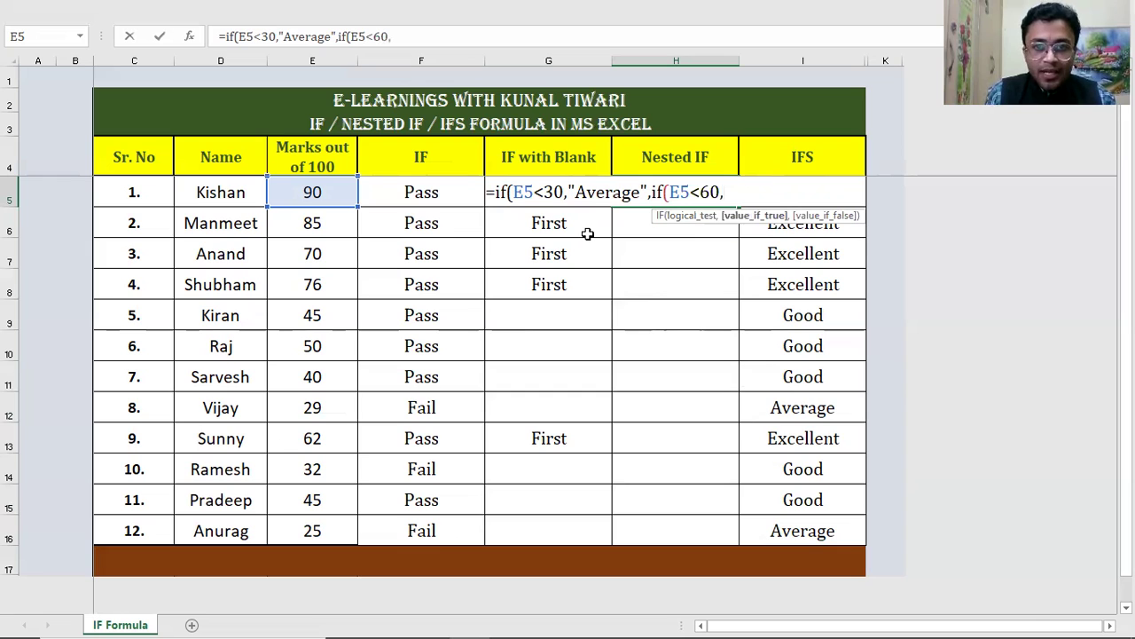
{"action": "type", "text": "\"Good"}
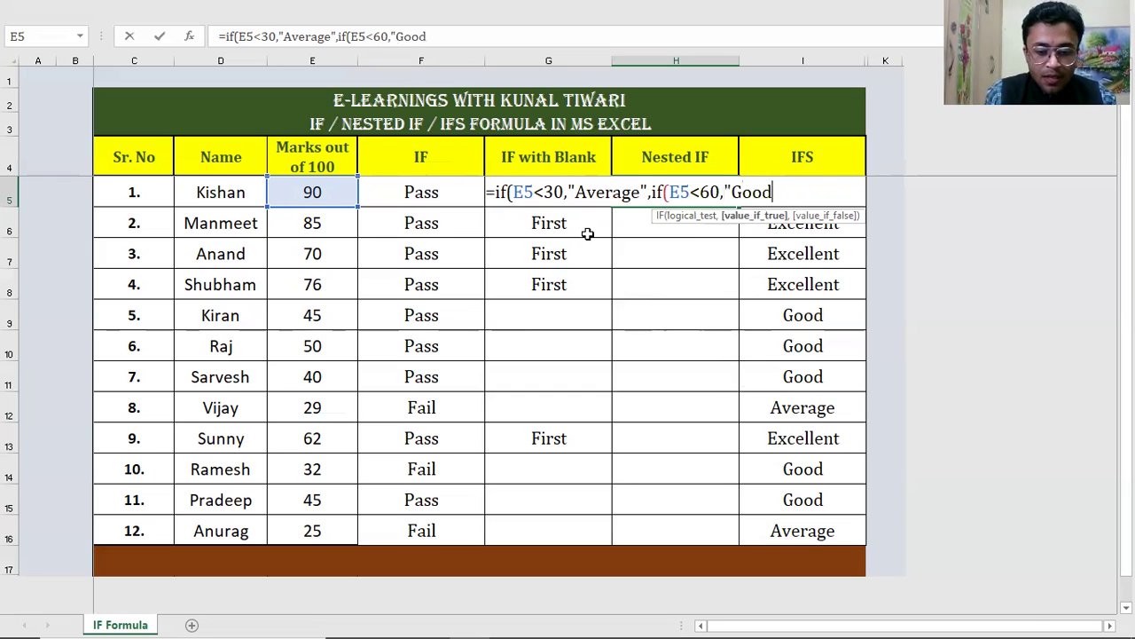
{"action": "type", "text": "\""}
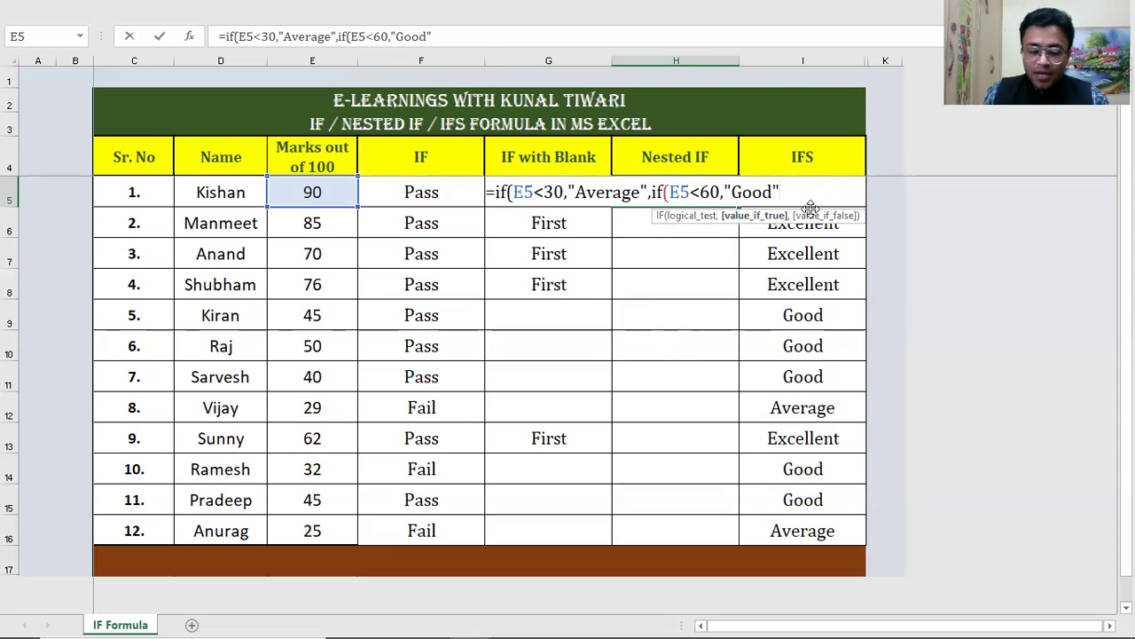
{"action": "type", "text": ","}
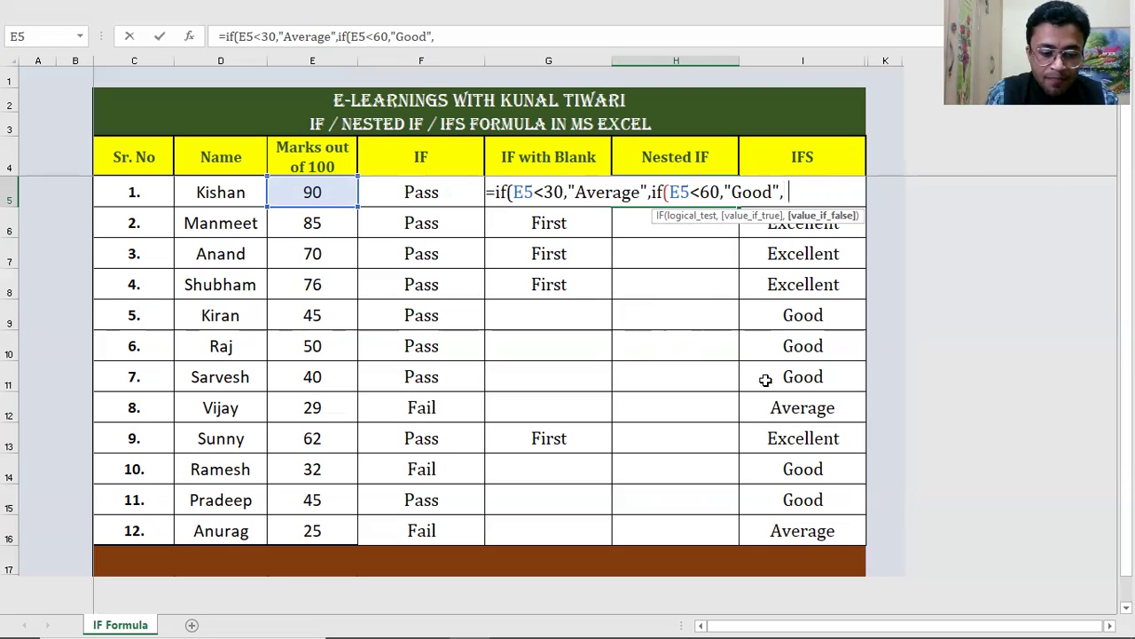
{"action": "key", "text": "BackSpace"}
- Nest a third IF returning "Excellent" for E5<=100, close all three brackets, enter the H5 formula and check it against E5
{"action": "type", "text": "if"}
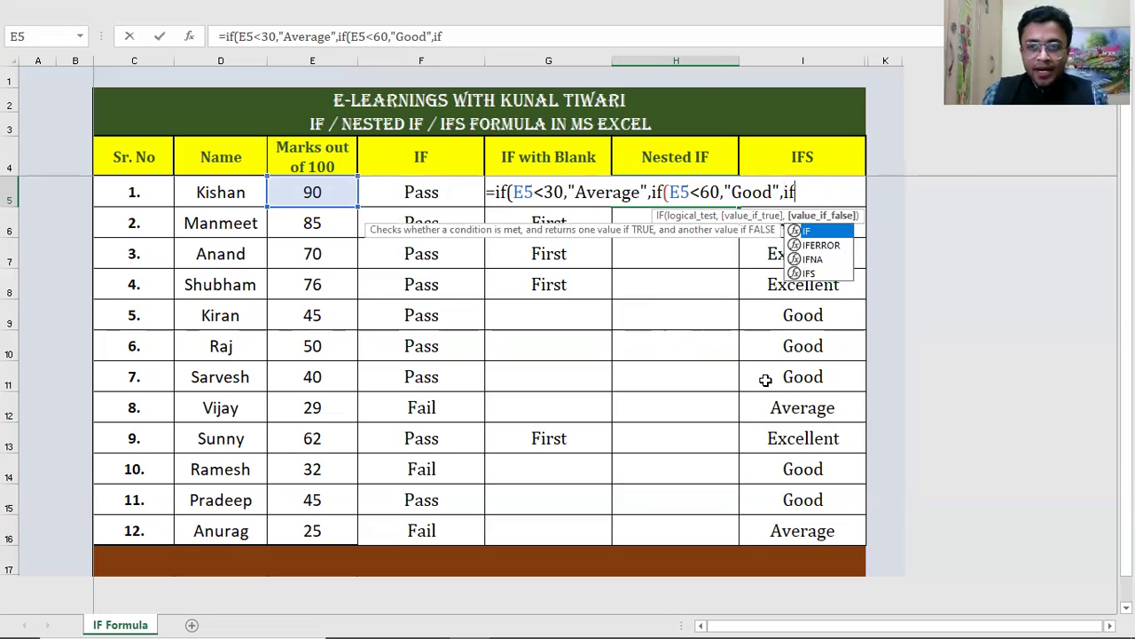
{"action": "type", "text": "("}
{"action": "left_click", "coordinate": [319, 199]}
{"action": "type", "text": "<100"}
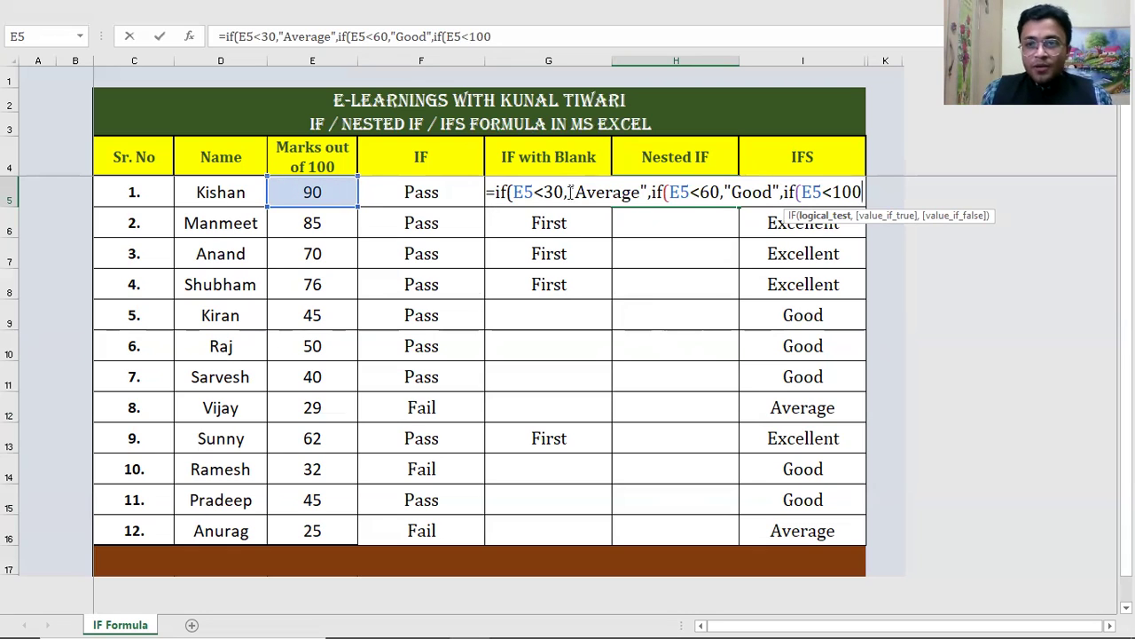
{"action": "left_click", "coordinate": [833, 190]}
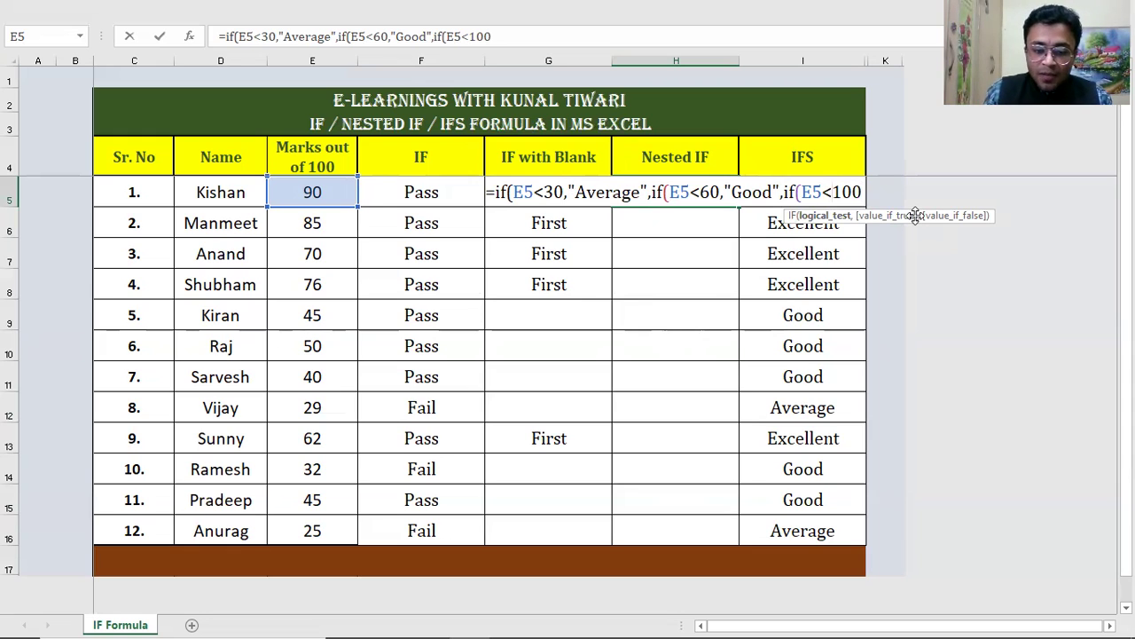
{"action": "type", "text": "="}
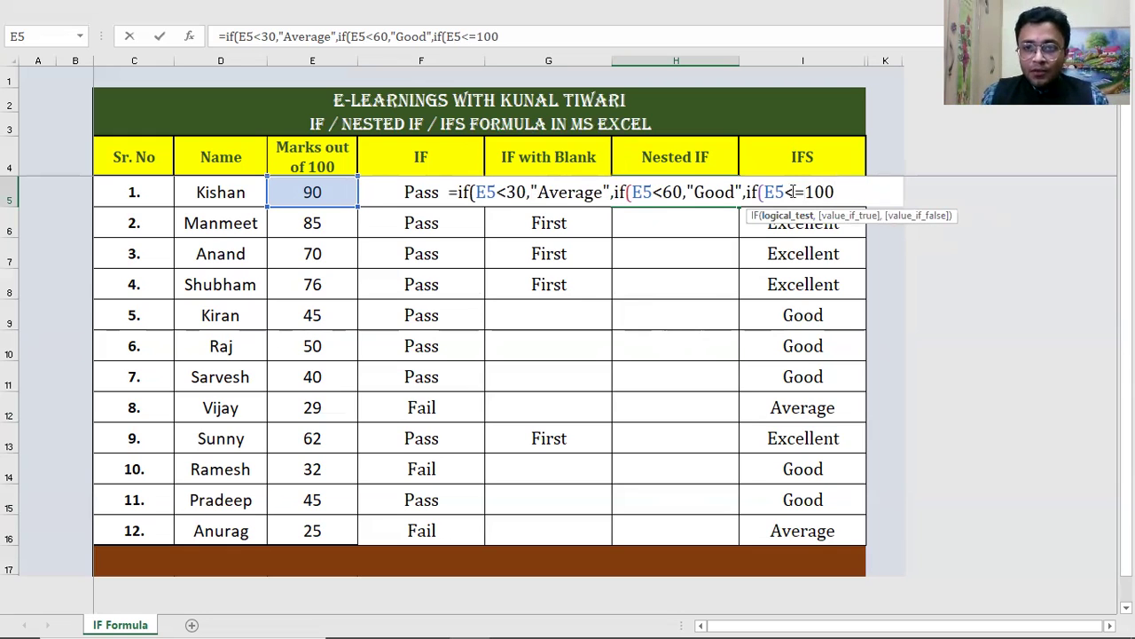
{"action": "left_click", "coordinate": [891, 190]}
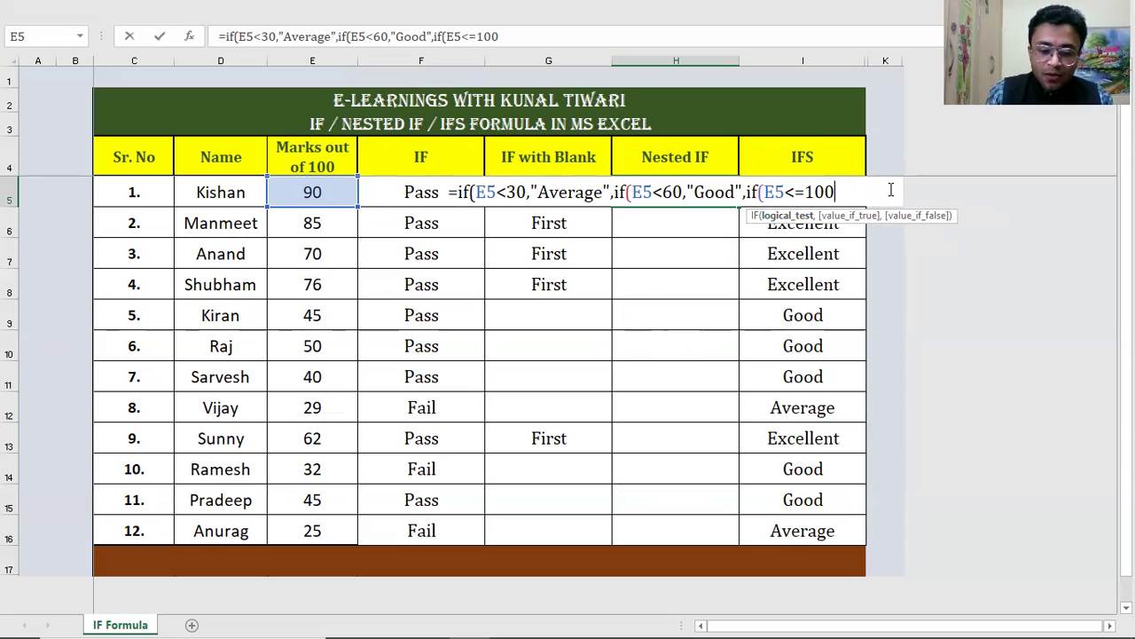
{"action": "type", "text": ",\"Excellent"}
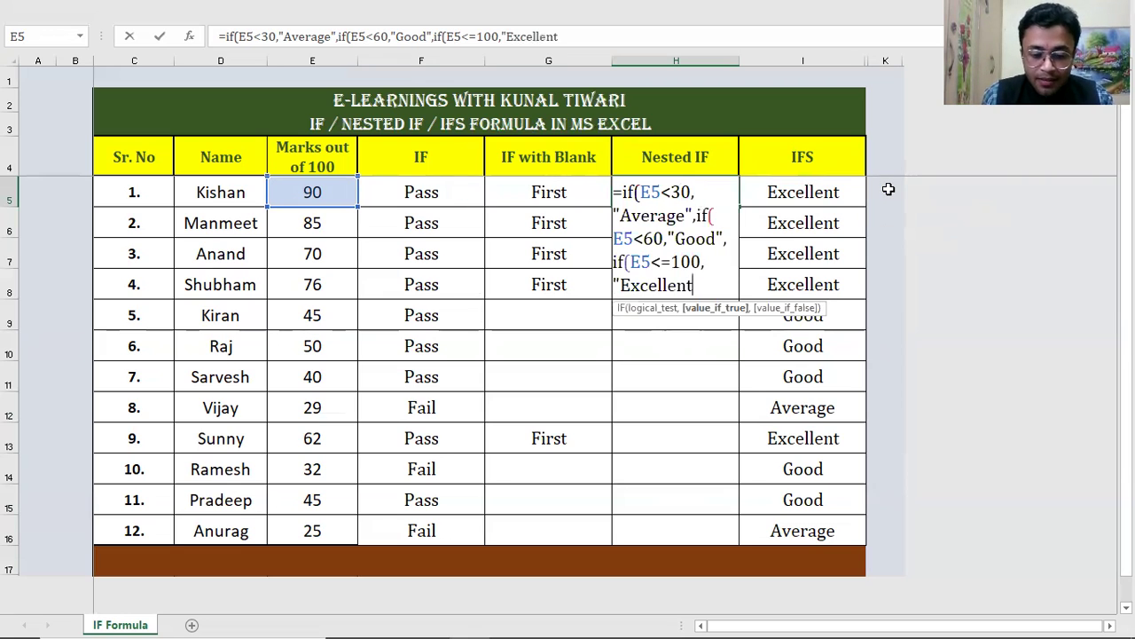
{"action": "type", "text": "\""}
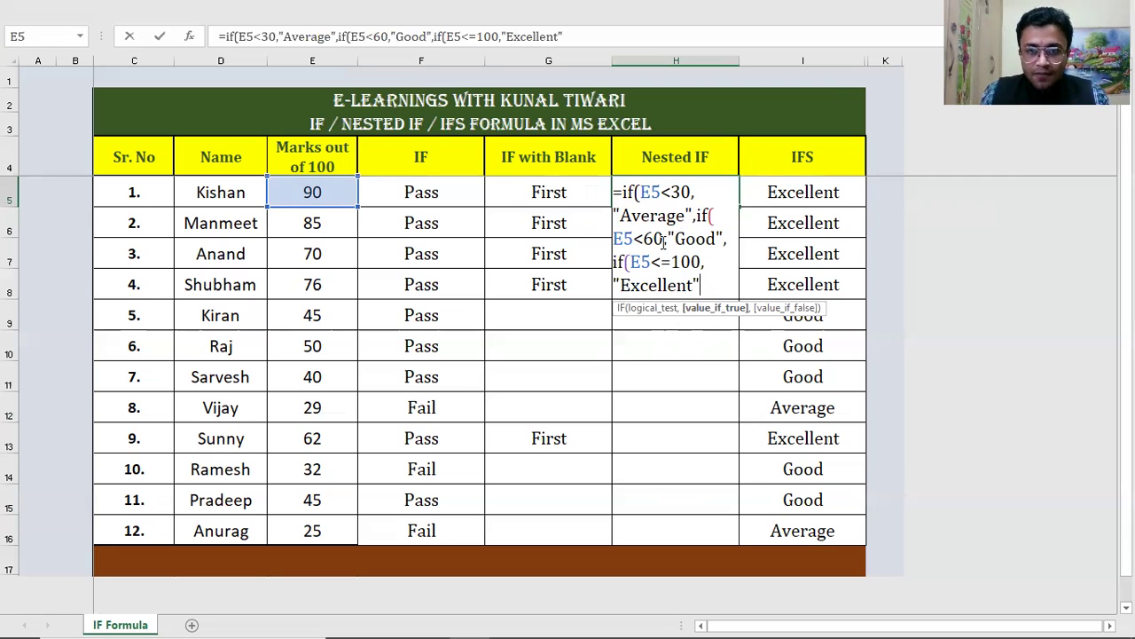
{"action": "type", "text": ")))"}
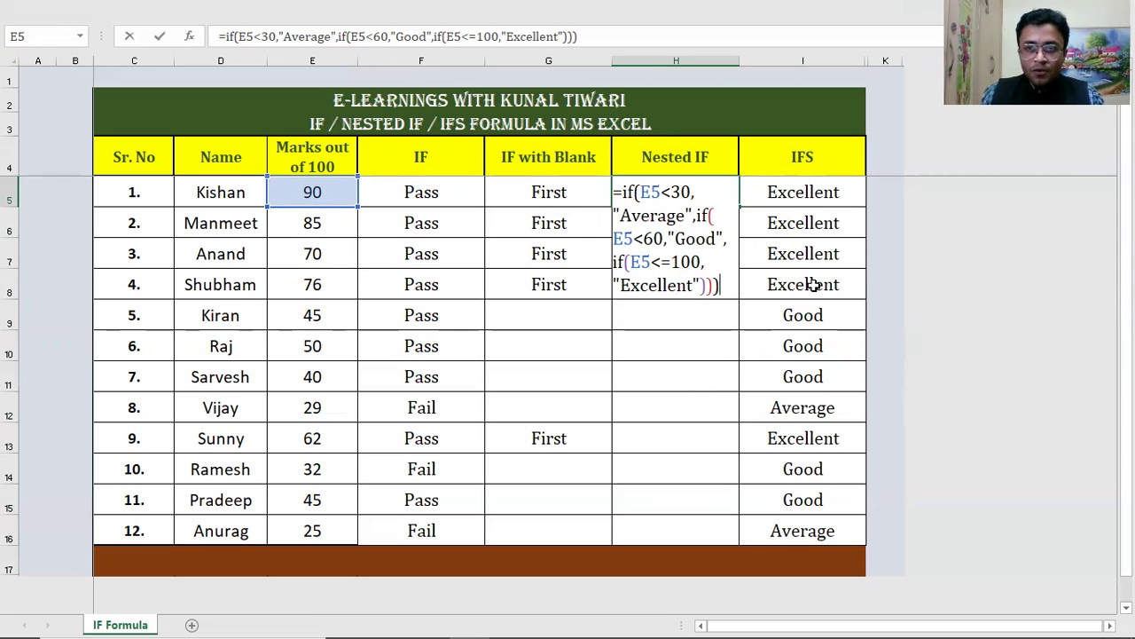
{"action": "key", "text": "Return"}
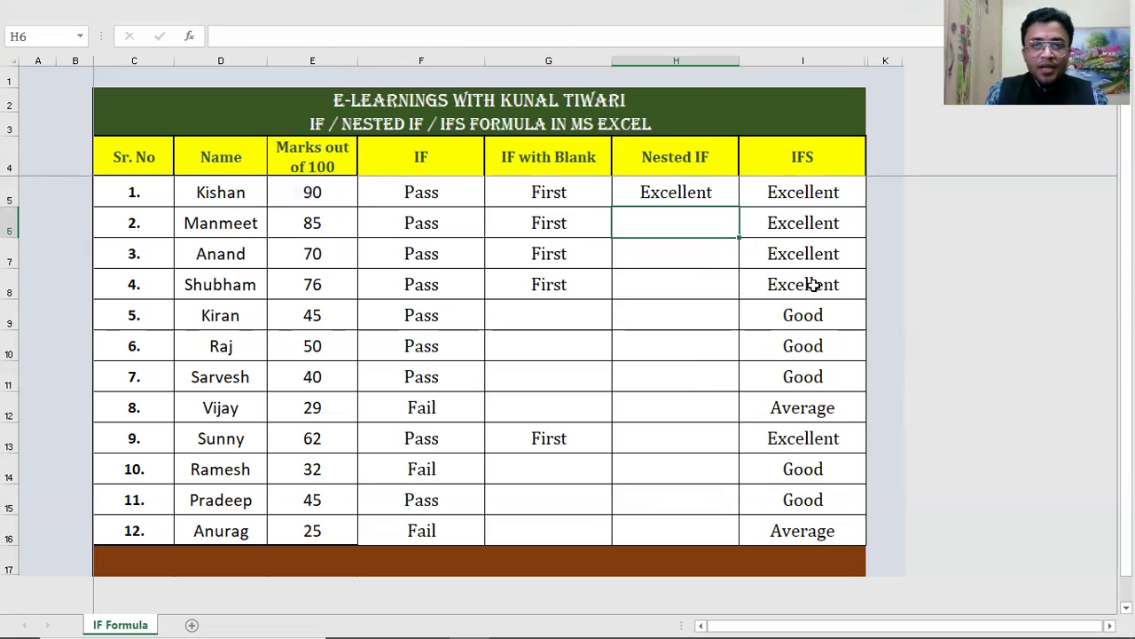
{"action": "key", "text": "Up"}
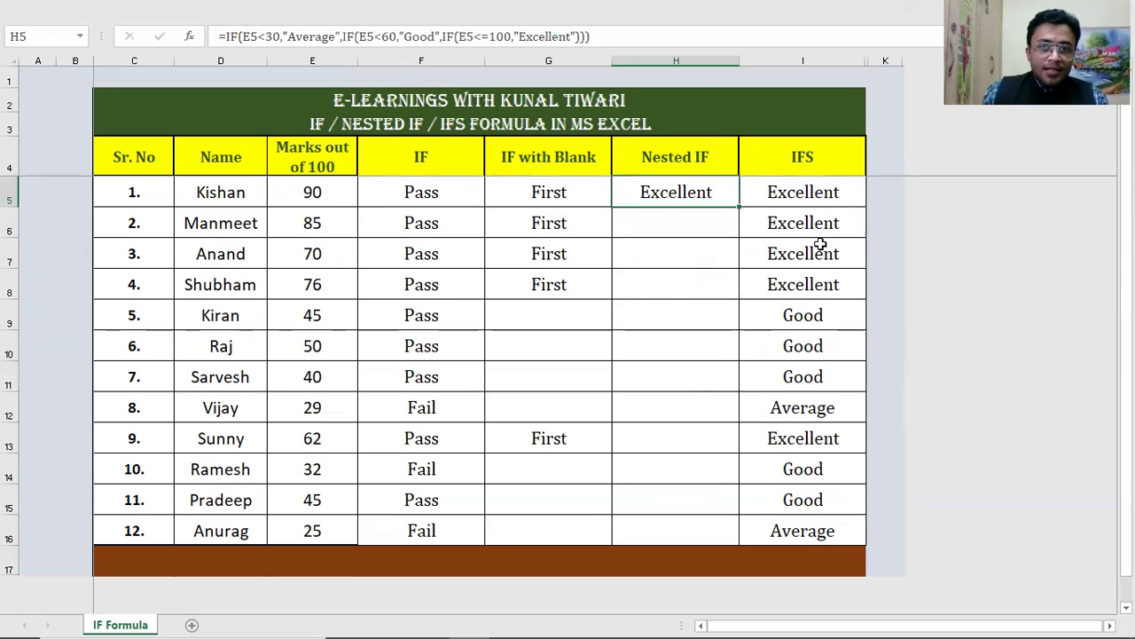
{"action": "left_click", "coordinate": [333, 194]}
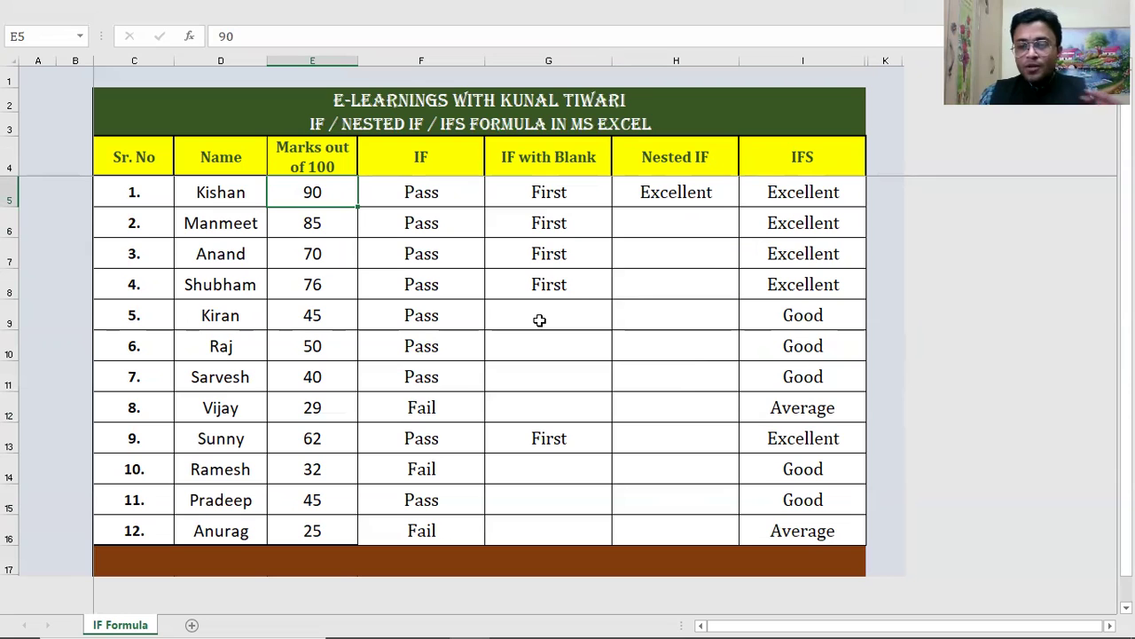
- Copy the nested IF formula from H5 down the Nested IF column through H16
{"action": "left_click", "coordinate": [667, 194]}
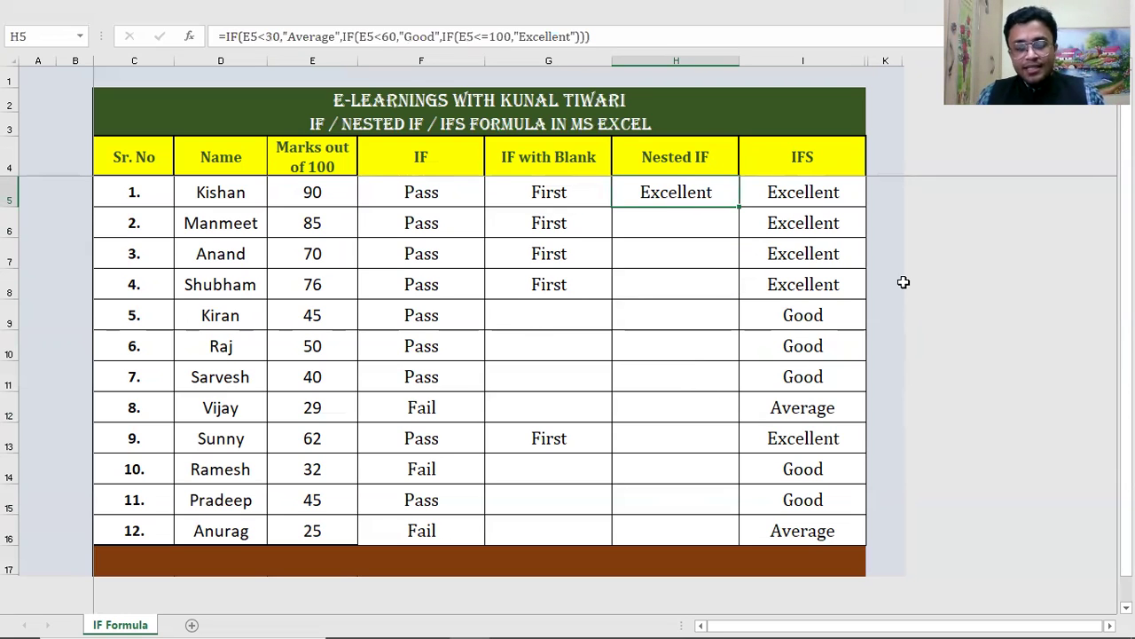
{"action": "key", "text": "ctrl+c"}
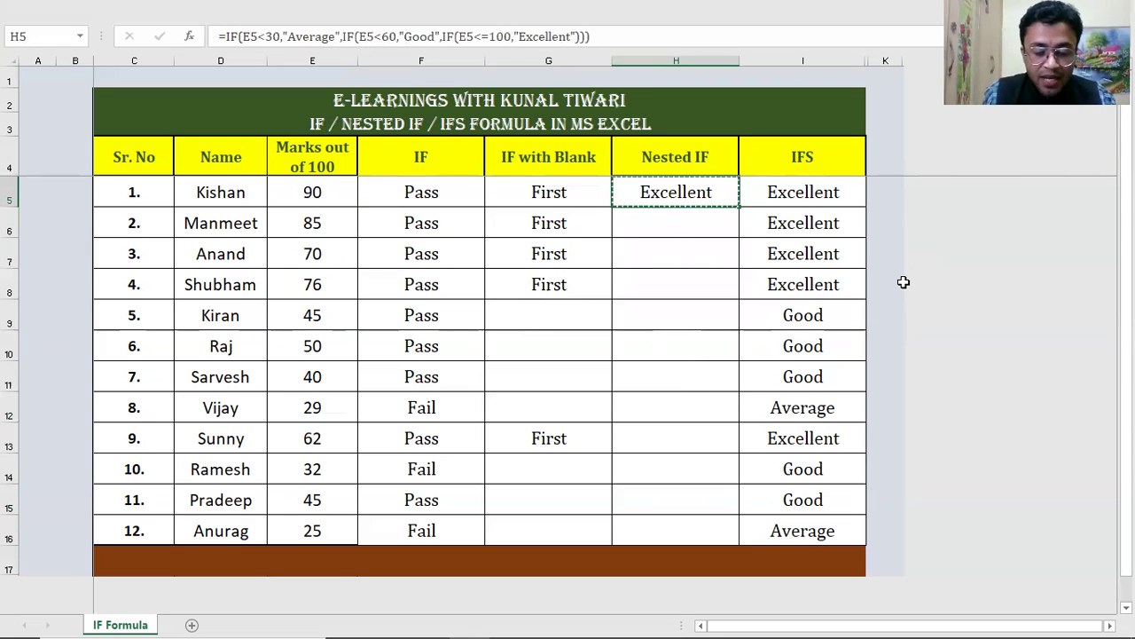
{"action": "key", "text": "shift+Down"}
{"action": "key", "text": "shift+Down"}
{"action": "key", "text": "shift+Down"}
{"action": "key", "text": "shift+Down"}
{"action": "key", "text": "shift+Down"}
{"action": "key", "text": "shift+Down"}
{"action": "key", "text": "shift+Down"}
{"action": "key", "text": "shift+Down"}
{"action": "key", "text": "shift+Down"}
{"action": "key", "text": "shift+Down"}
{"action": "key", "text": "shift+Down"}
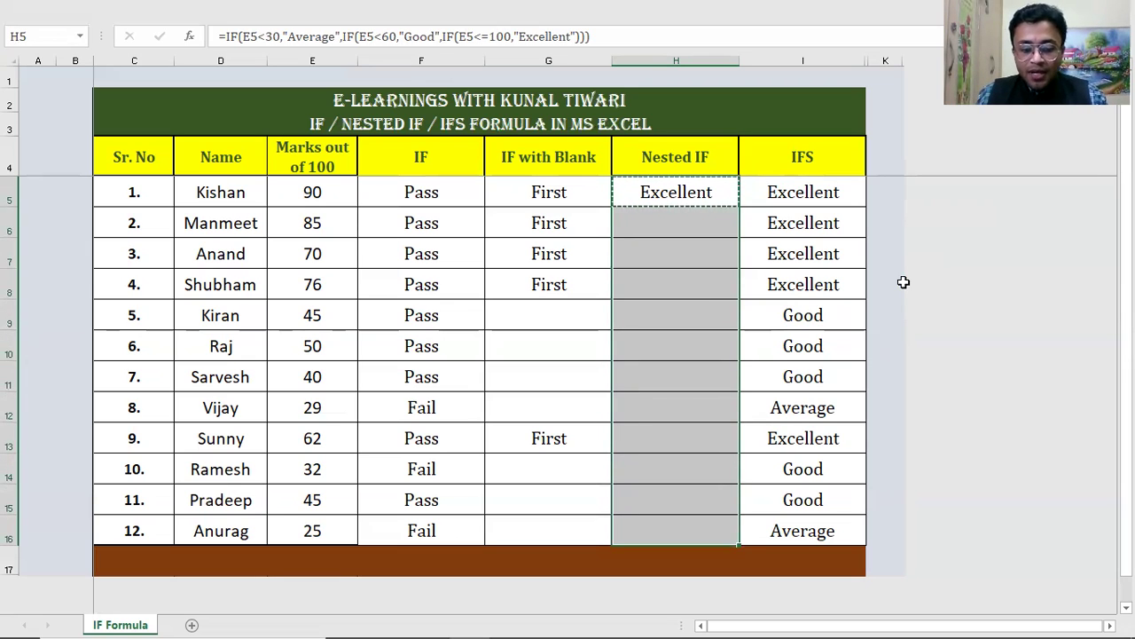
{"action": "key", "text": "ctrl+v"}
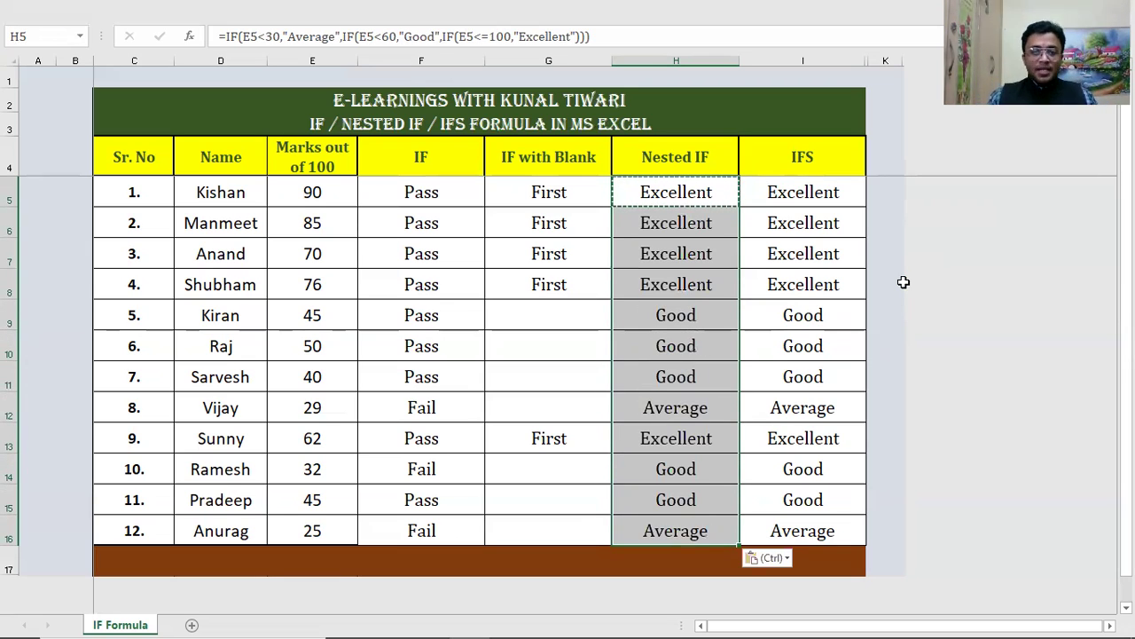
{"action": "key", "text": "Escape"}
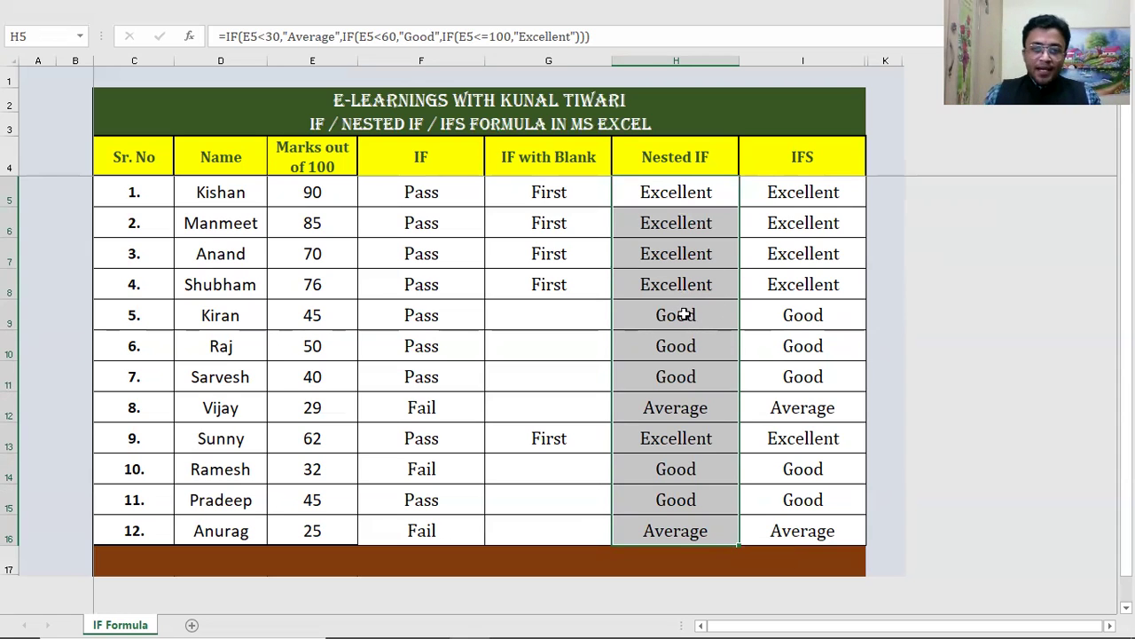
- Compare the Nested IF grades in H5 to H8 with the marks in E8, E7 and E6
{"action": "left_click_drag", "start_coordinate": [690, 196], "coordinate": [697, 277]}
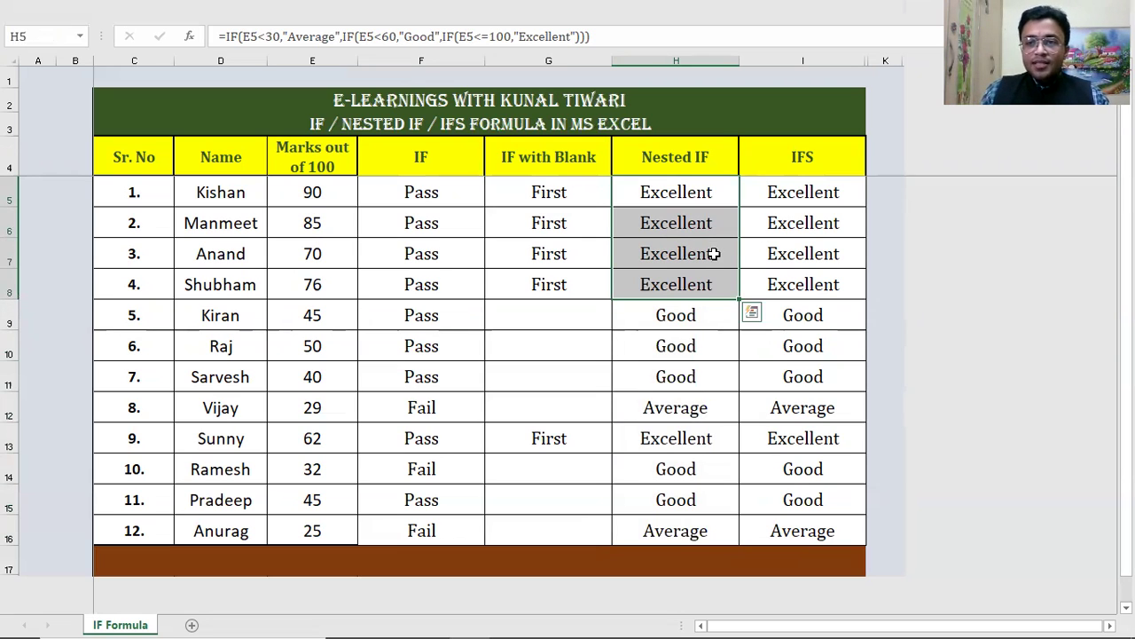
{"action": "left_click", "coordinate": [307, 282]}
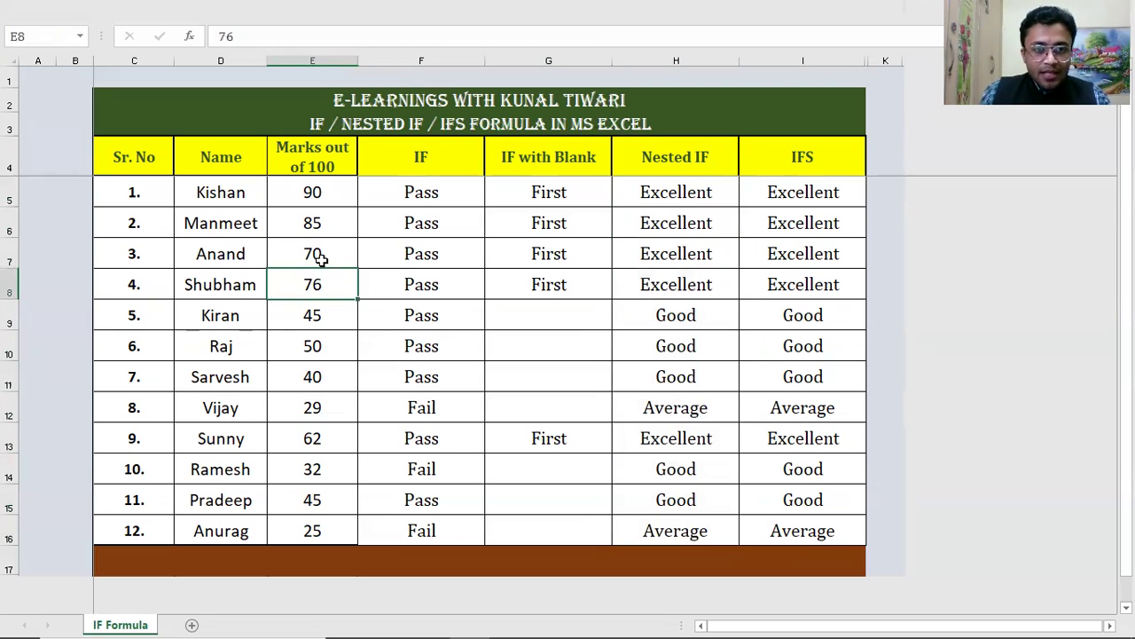
{"action": "left_click", "coordinate": [326, 252]}
{"action": "left_click", "coordinate": [333, 229]}
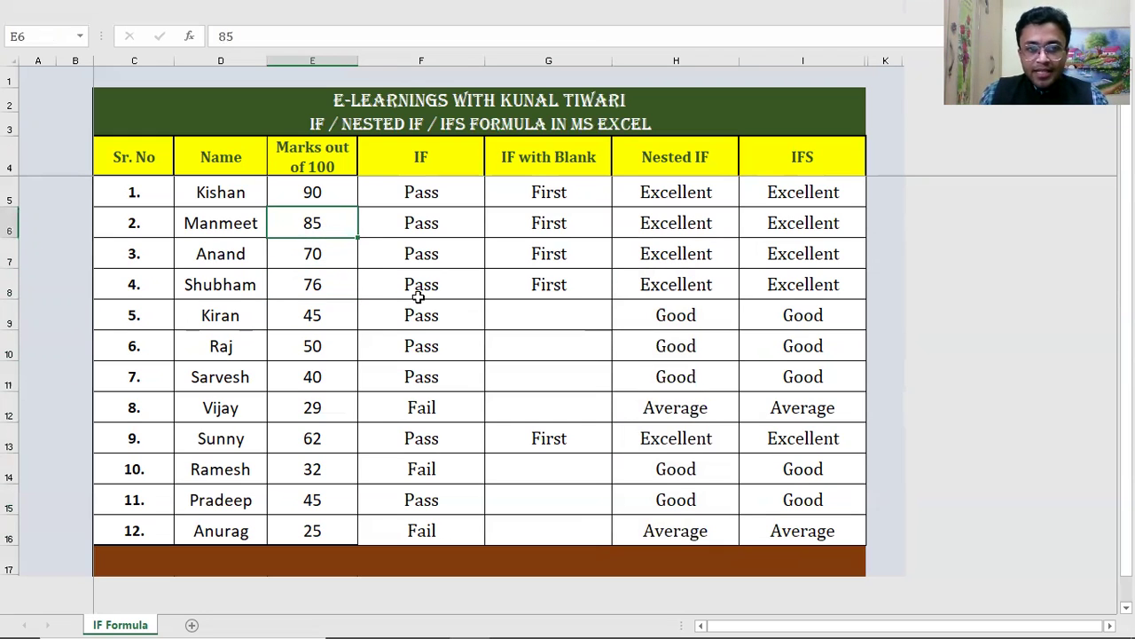
- Compare the Nested IF grades in H8, H9 and H12 with the corresponding marks in column E
{"action": "left_click", "coordinate": [679, 280]}
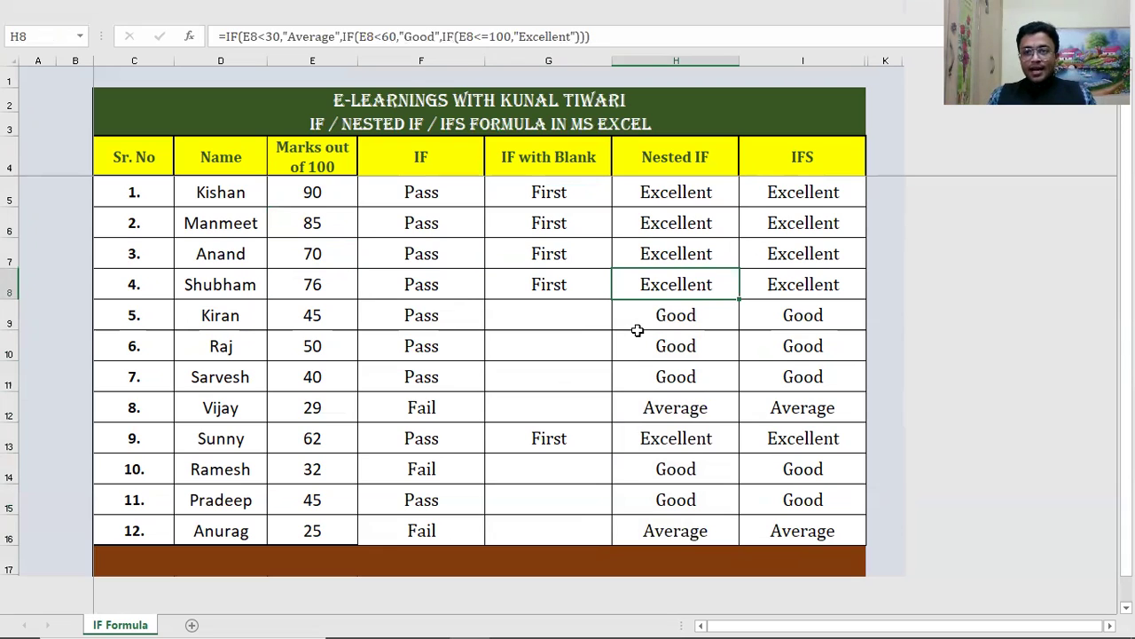
{"action": "left_click", "coordinate": [329, 312]}
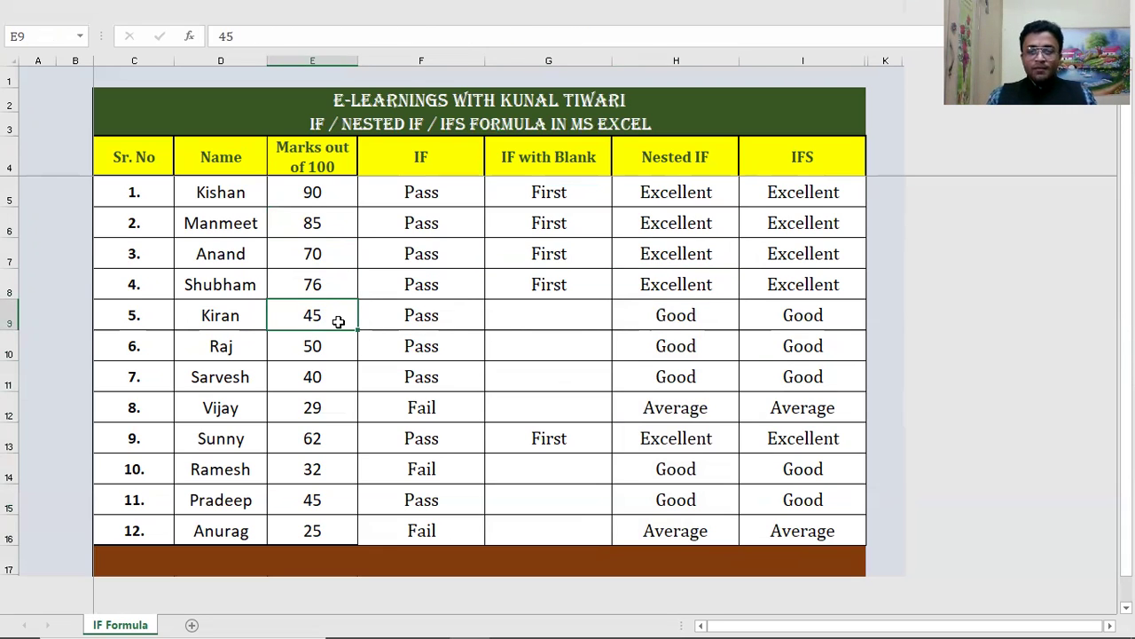
{"action": "left_click", "coordinate": [715, 314]}
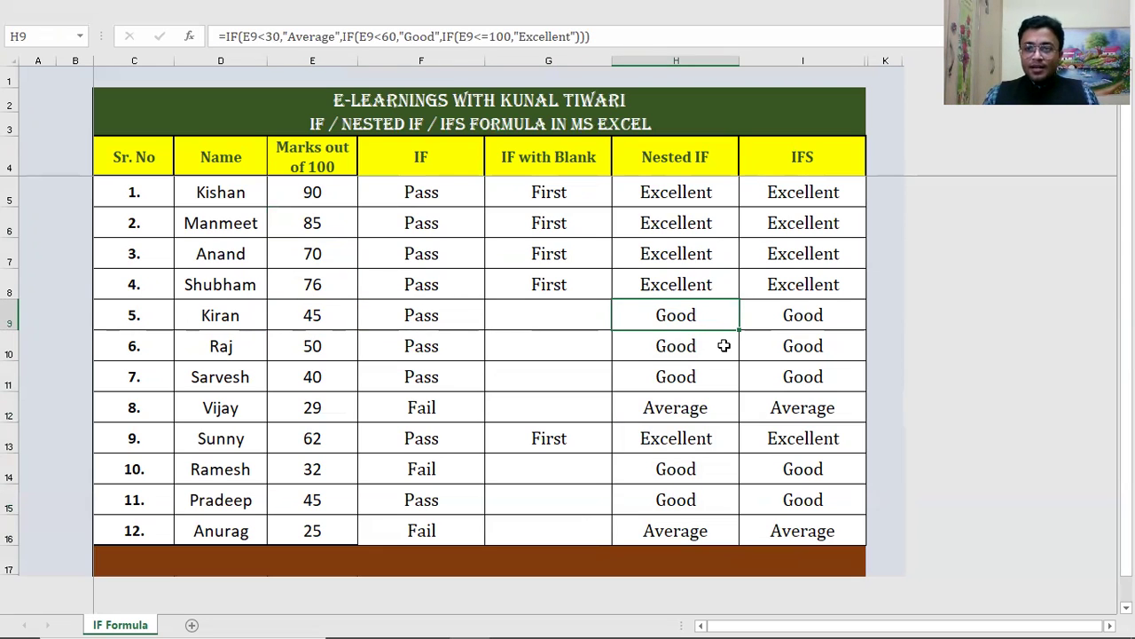
{"action": "left_click", "coordinate": [335, 409]}
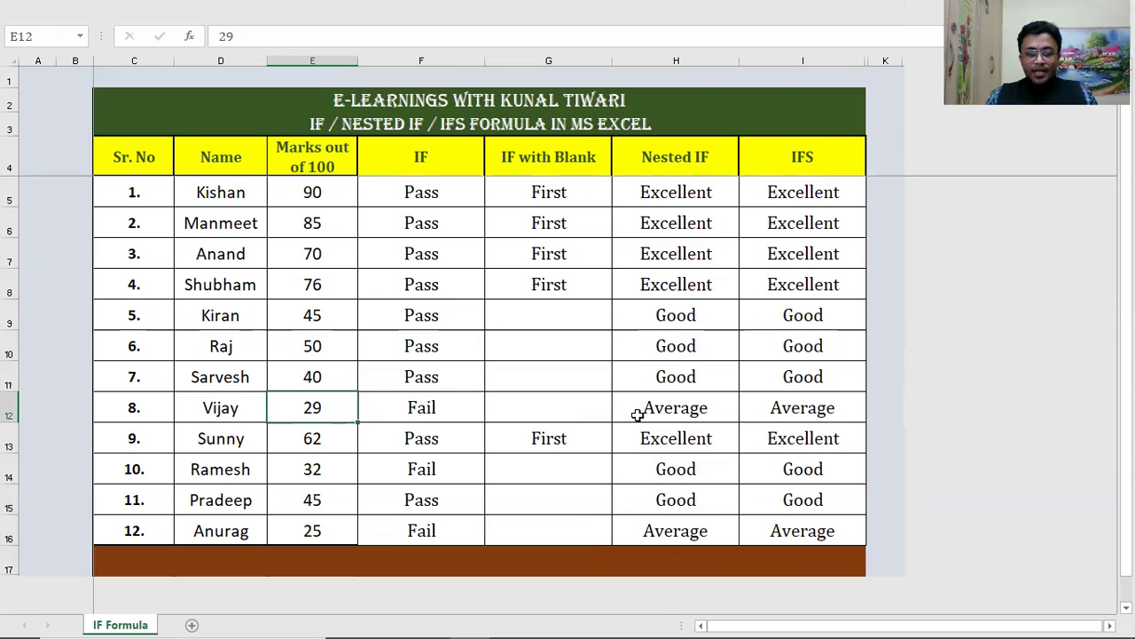
{"action": "left_click", "coordinate": [689, 408]}
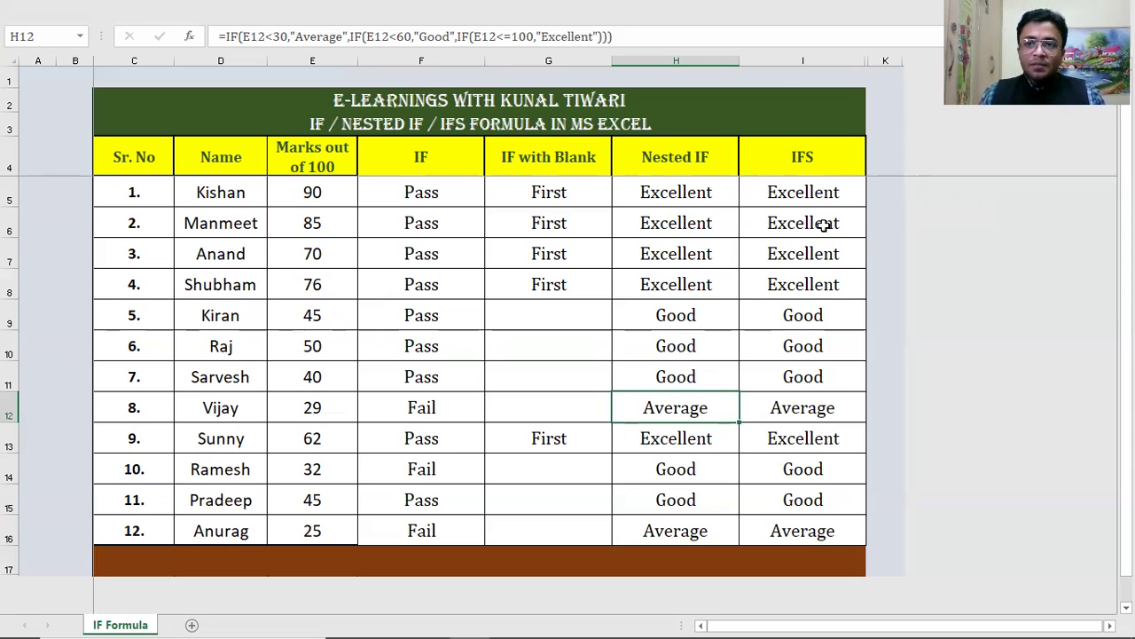
- Clear the existing formulas from the IFS column, cells I5 through I16
{"action": "left_click", "coordinate": [805, 168]}
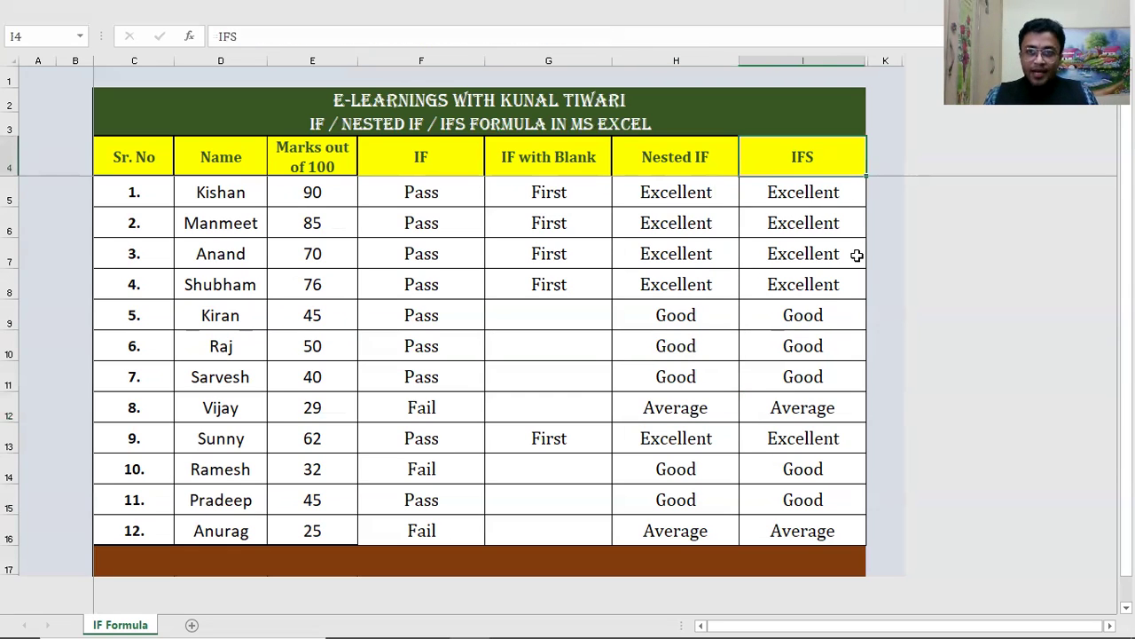
{"action": "left_click", "coordinate": [825, 203]}
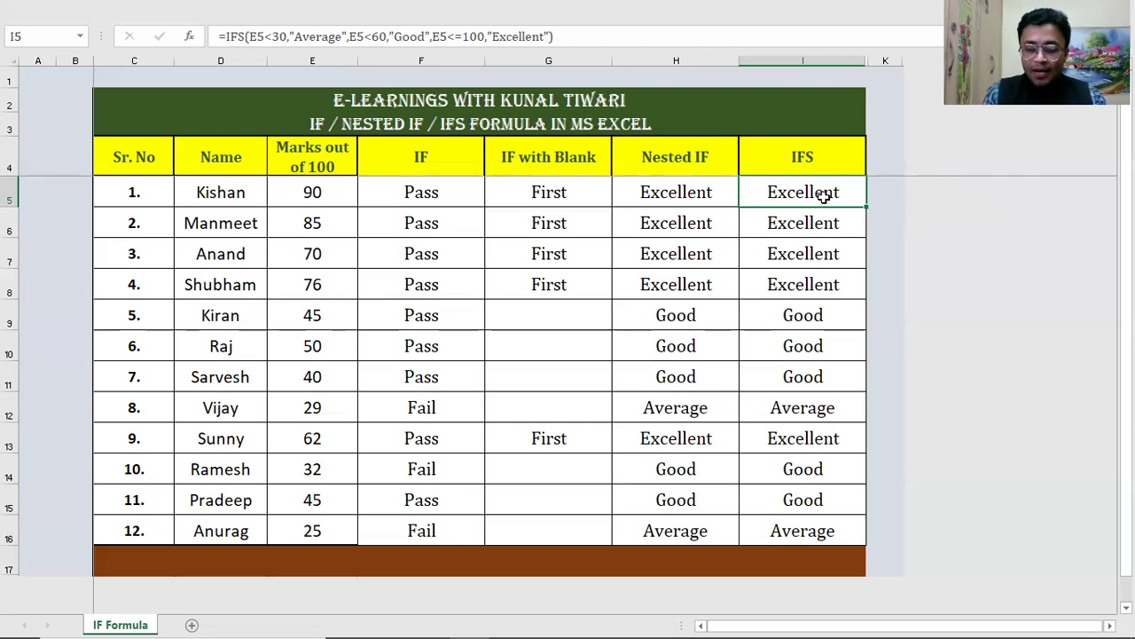
{"action": "key", "text": "ctrl+shift+Down"}
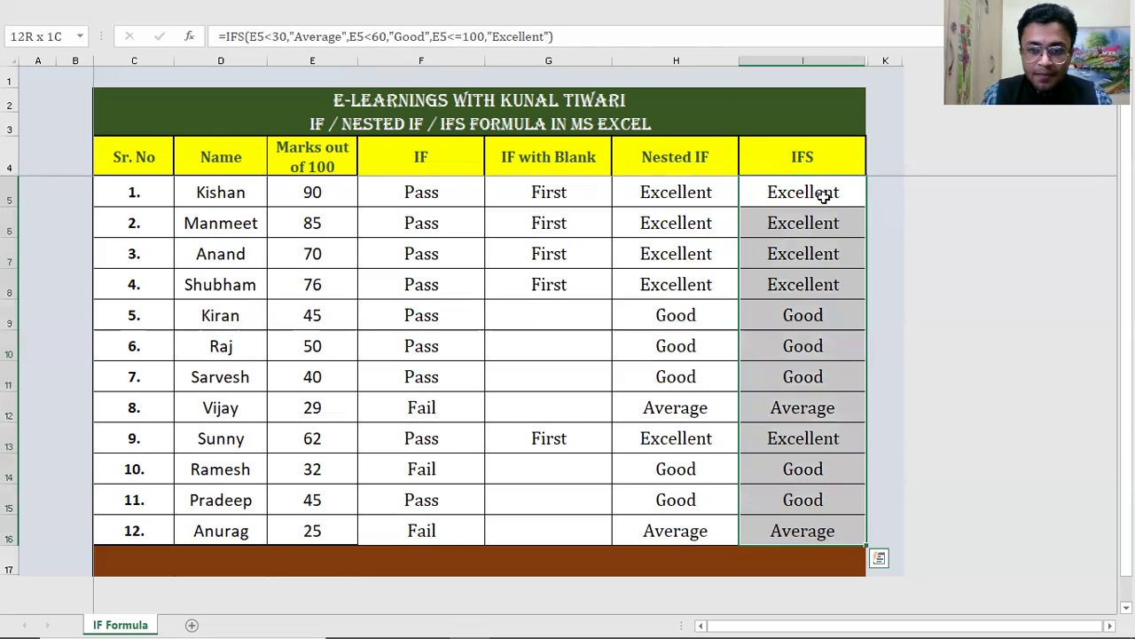
{"action": "key", "text": "Delete"}
- Start an IFS formula in I5 whose first condition returns "Average" when E5 is below 30
{"action": "left_click", "coordinate": [824, 191]}
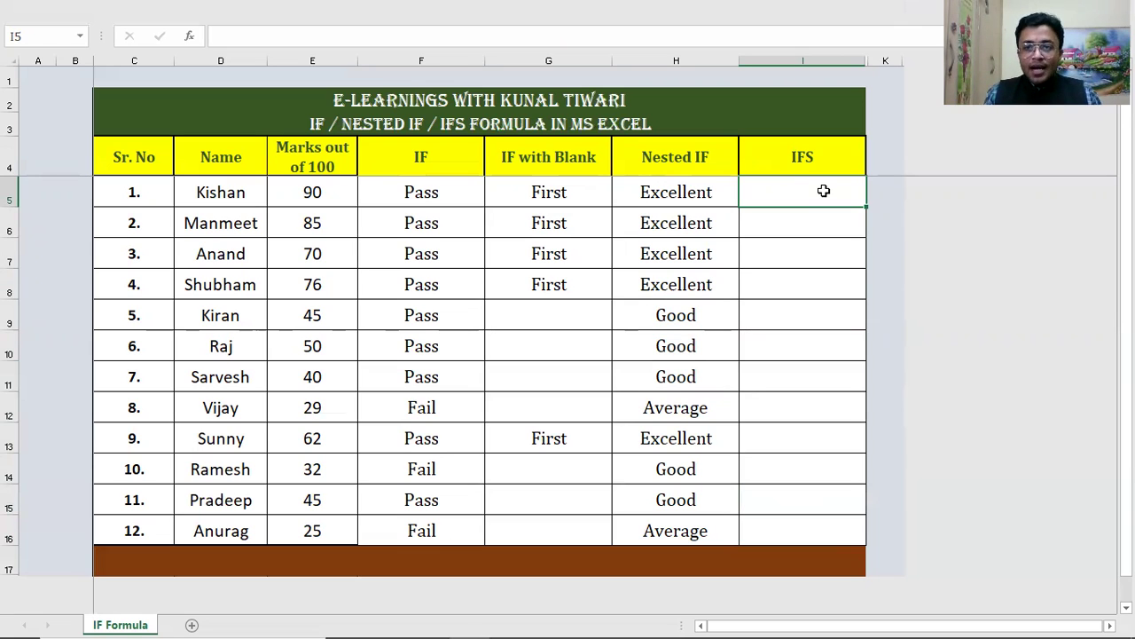
{"action": "type", "text": "="}
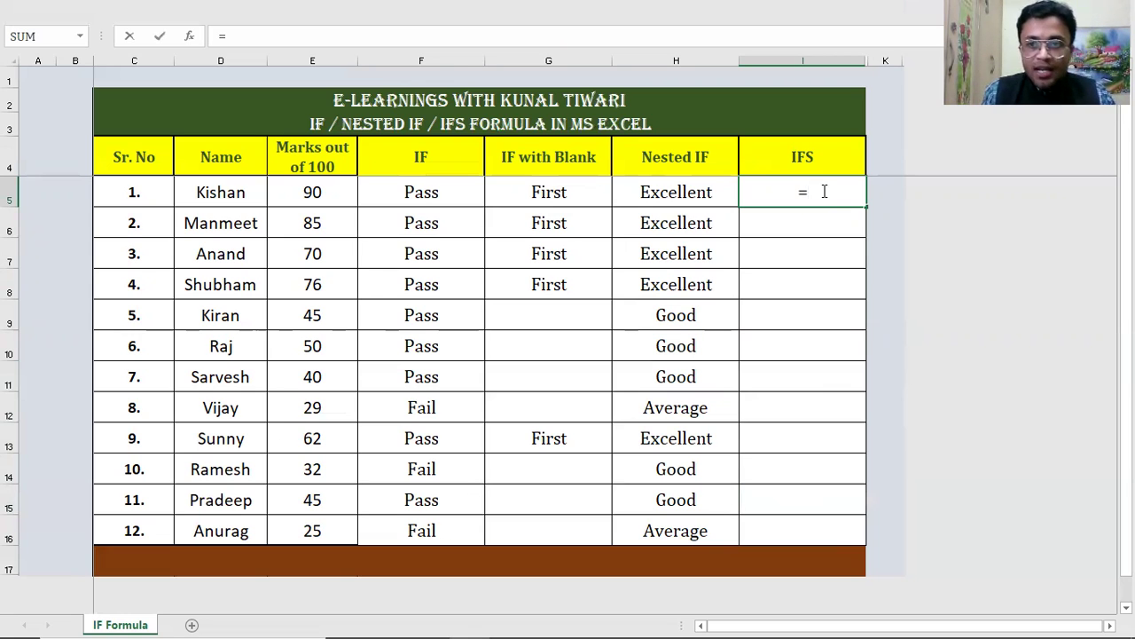
{"action": "type", "text": "ifs"}
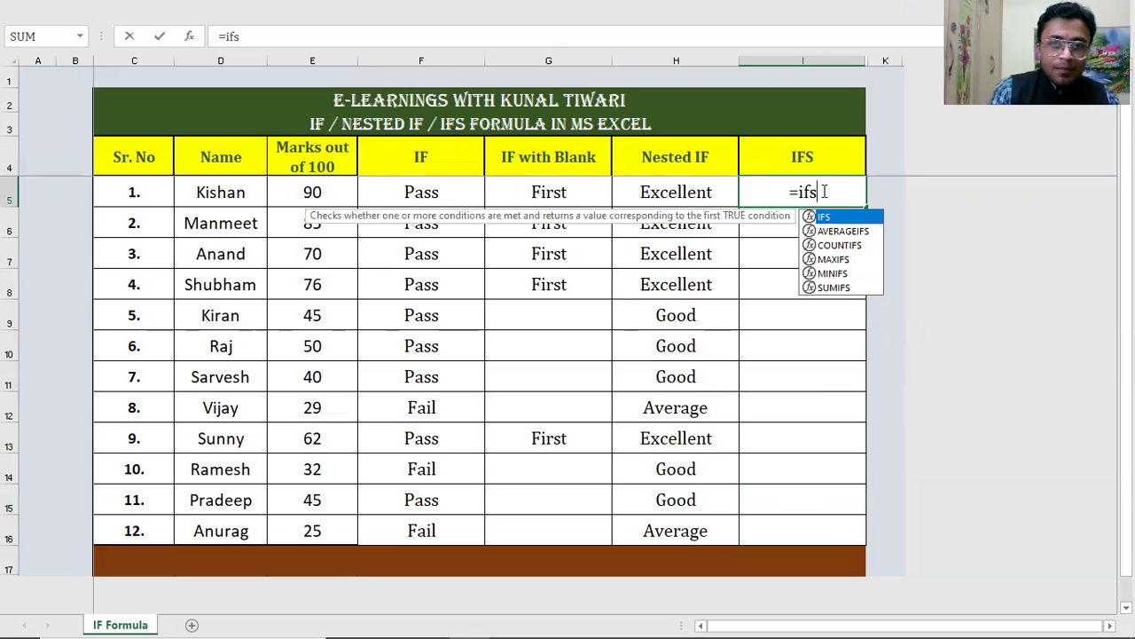
{"action": "type", "text": "("}
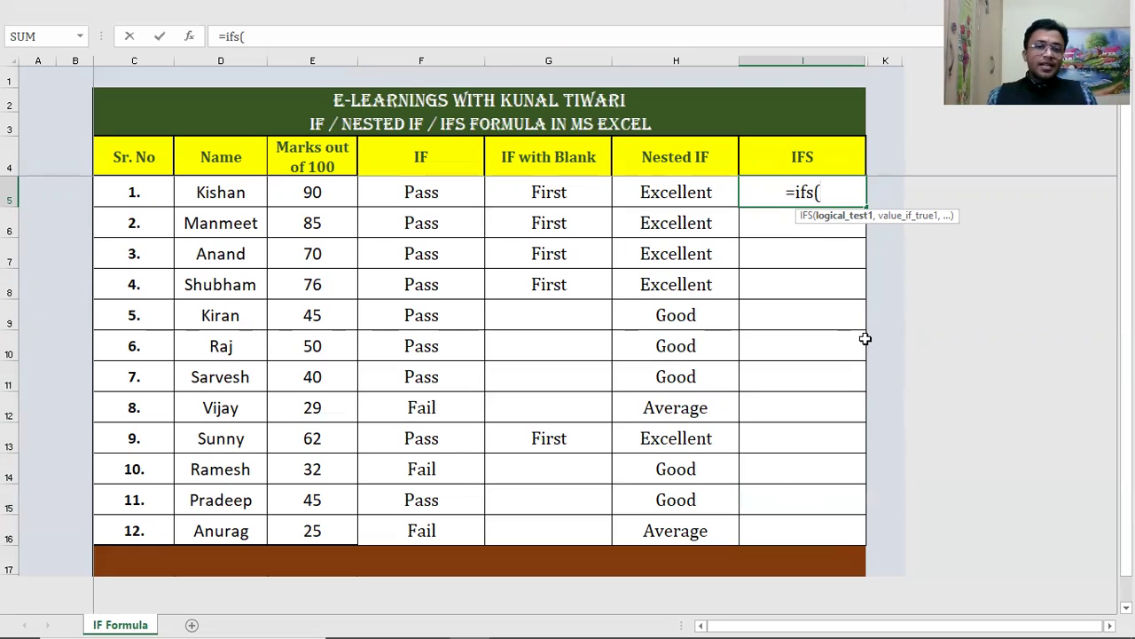
{"action": "left_click", "coordinate": [331, 203]}
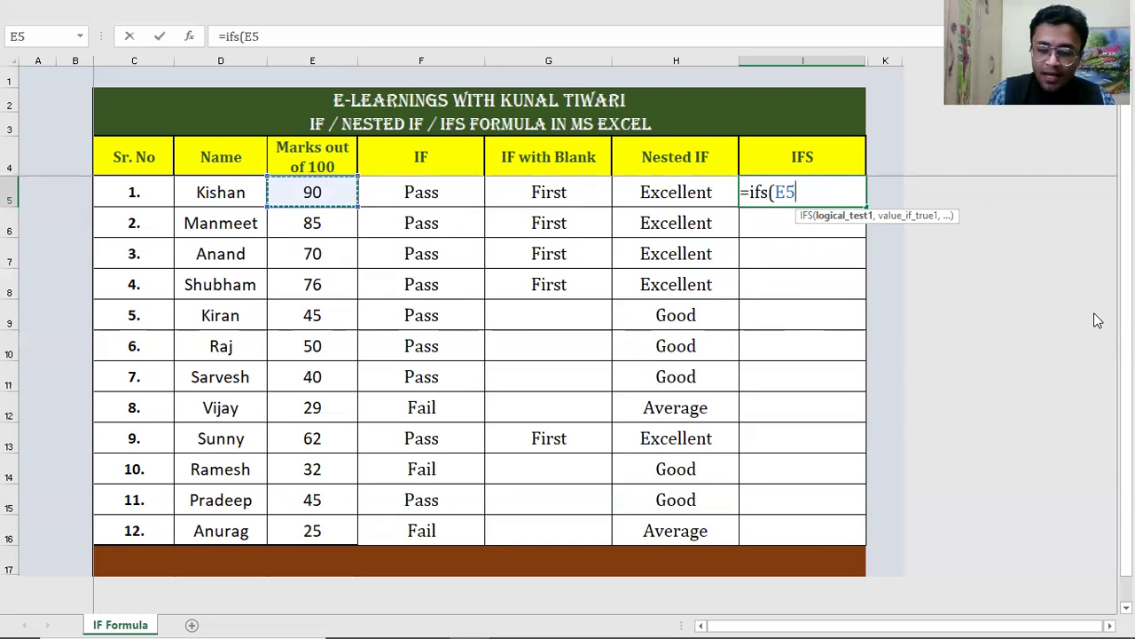
{"action": "type", "text": "<30"}
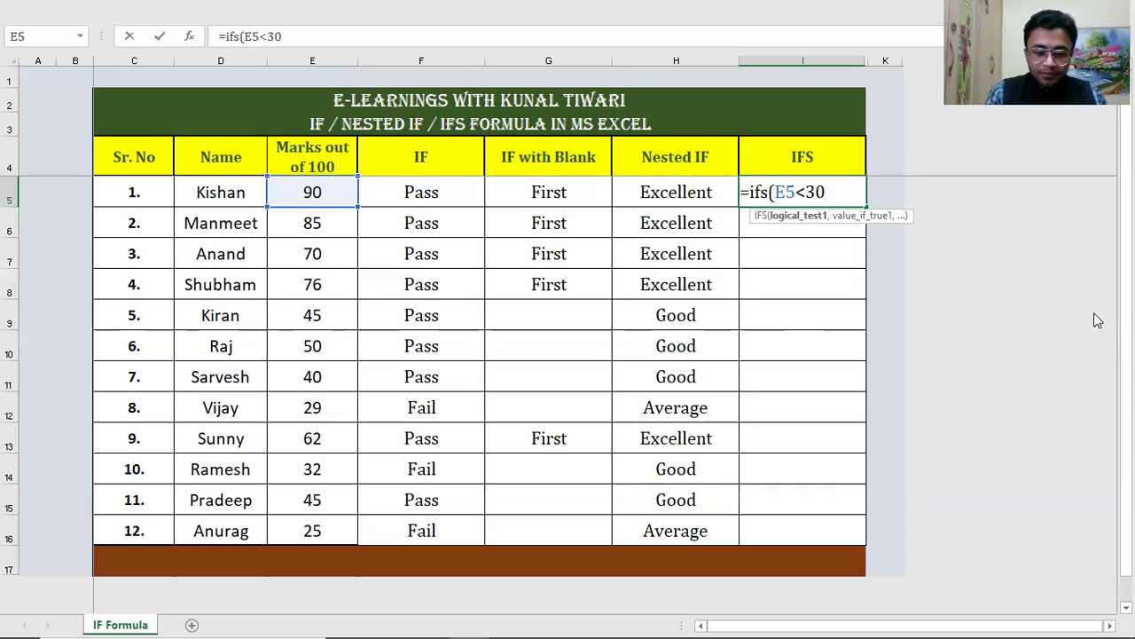
{"action": "type", "text": ","}
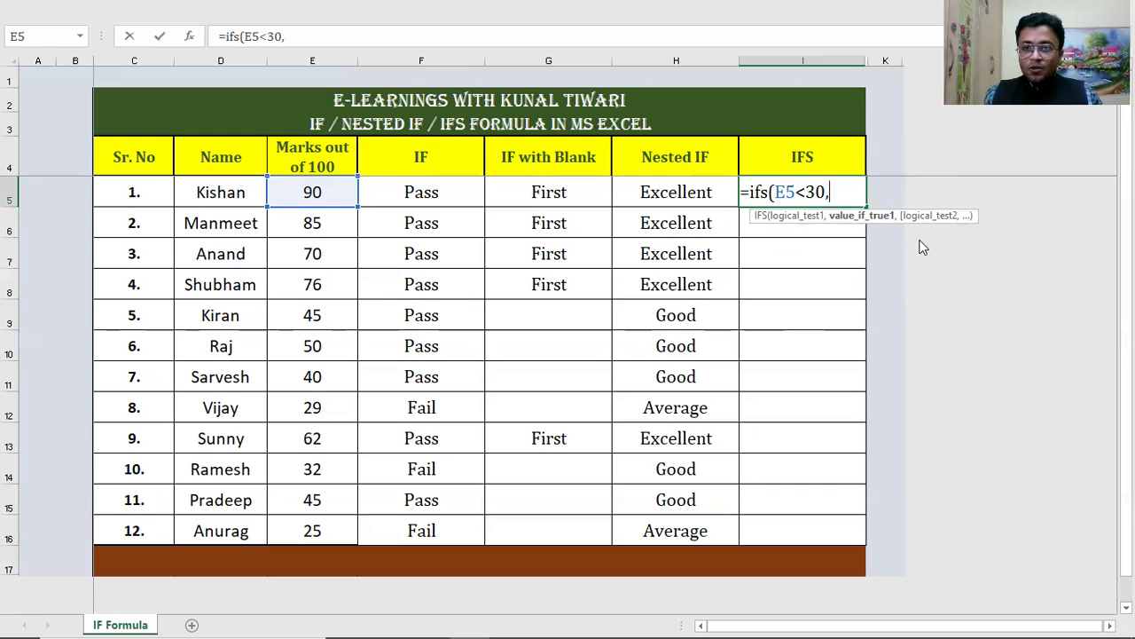
{"action": "type", "text": "\"Av"}
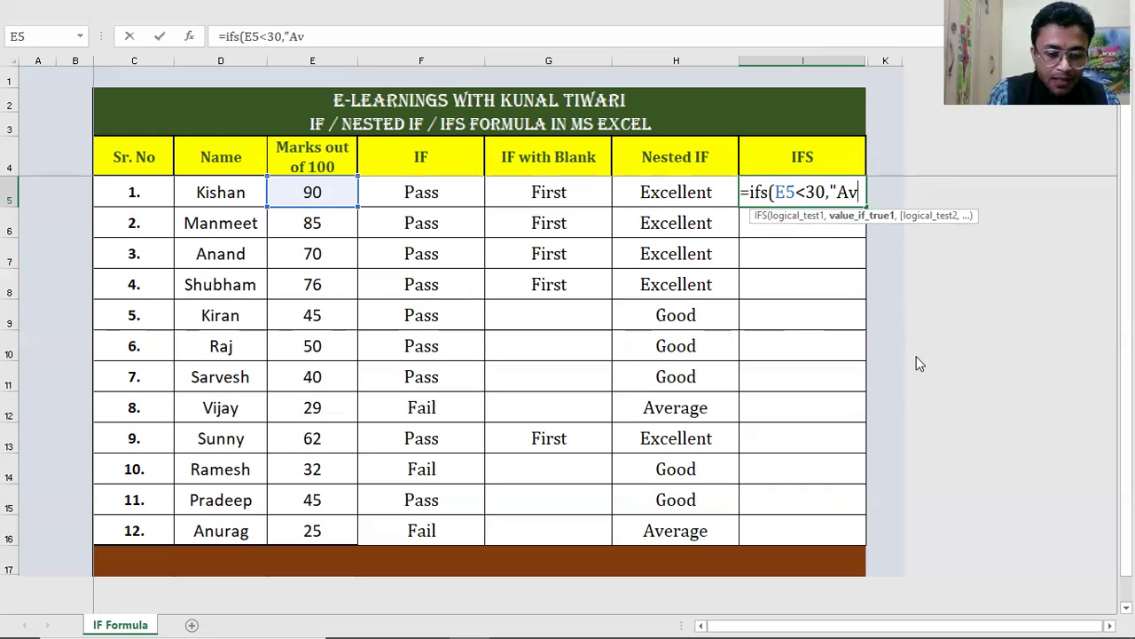
{"action": "type", "text": "erage\""}
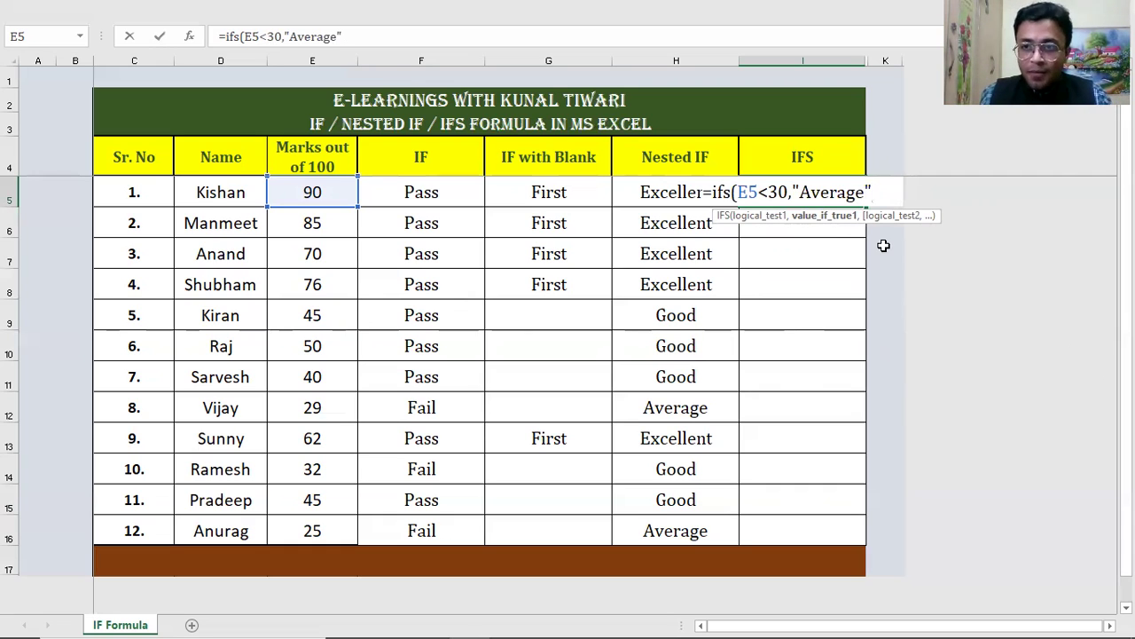
- Add a second condition to the I5 IFS formula that returns "Good" when E5 is below 60
{"action": "type", "text": ","}
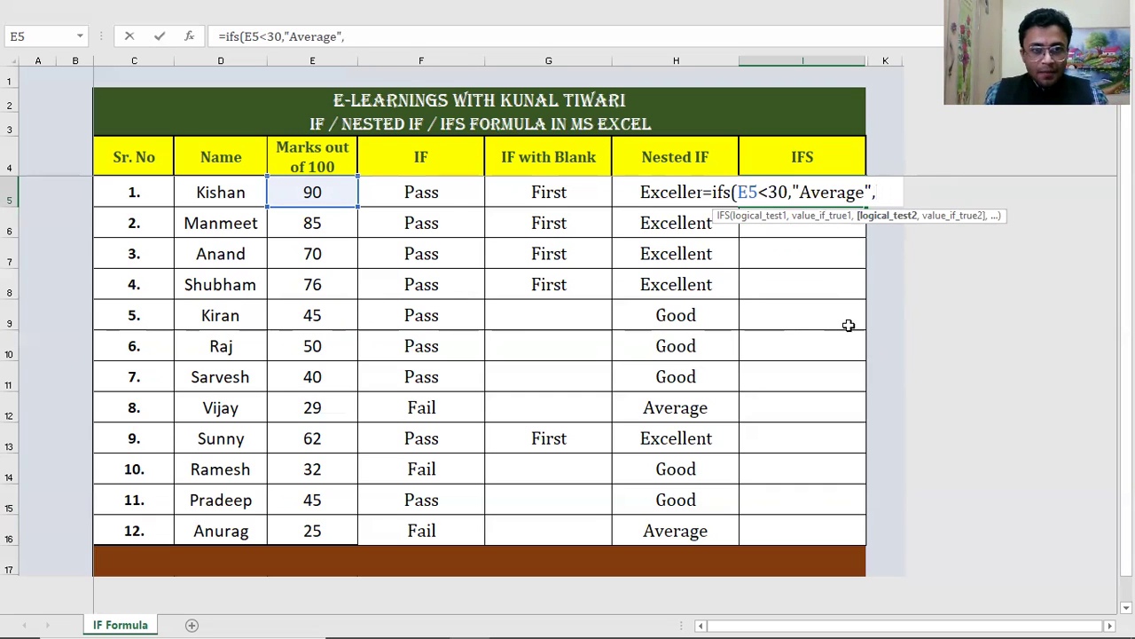
{"action": "left_click", "coordinate": [312, 195]}
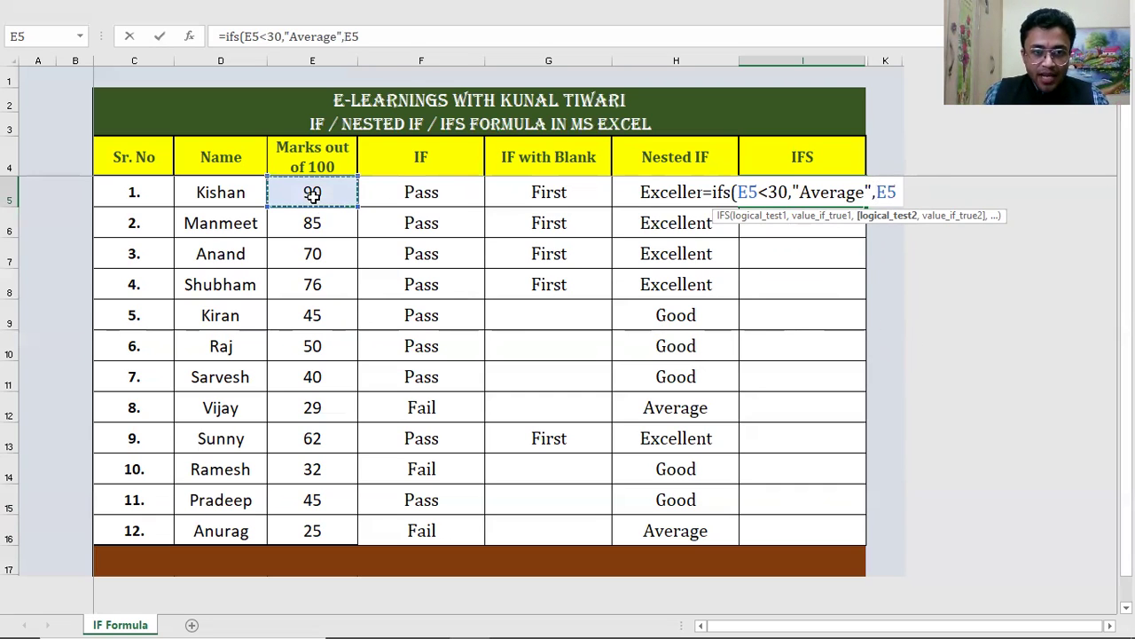
{"action": "type", "text": "<60,"}
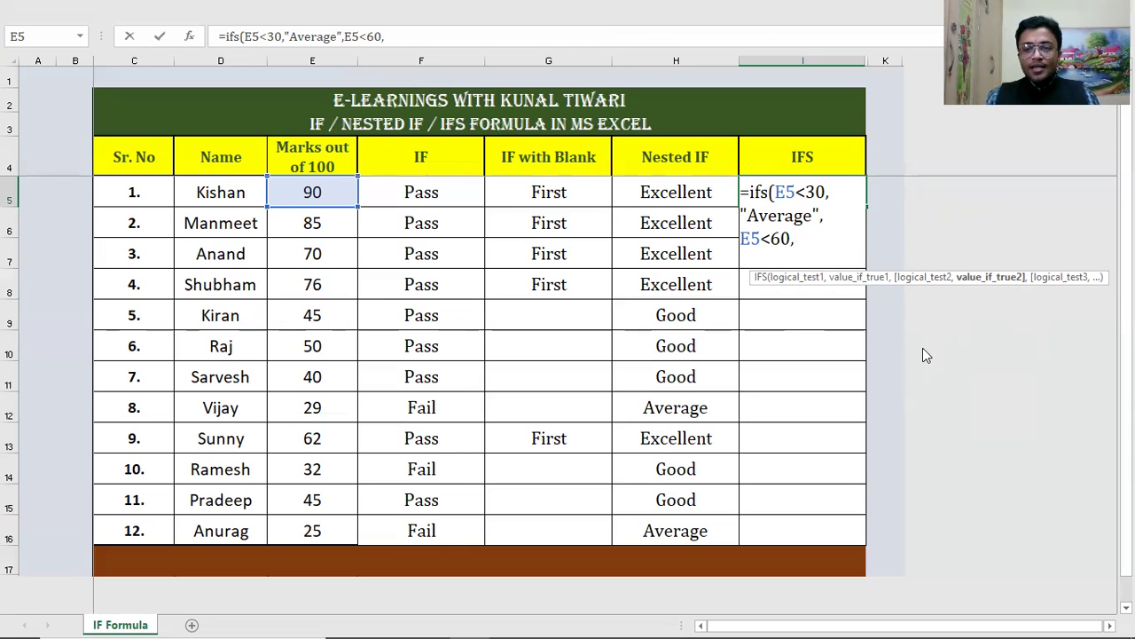
{"action": "type", "text": "\"Good\","}
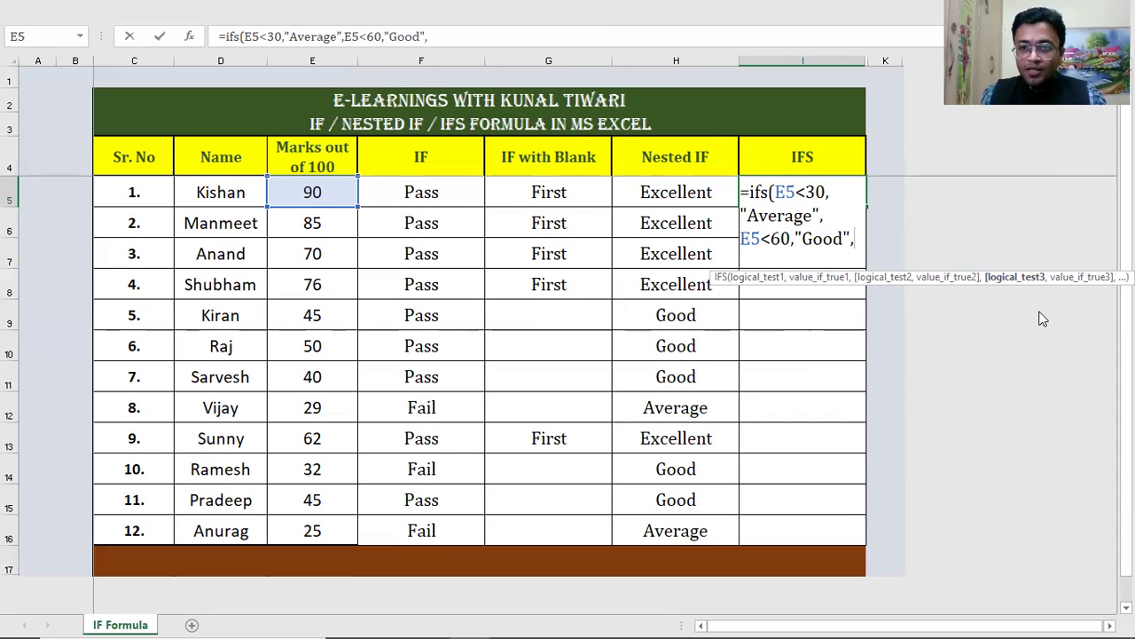
- Add a third condition returning "Excellent" for E5<=100, close the bracket and enter the IFS formula in I5
{"action": "left_click", "coordinate": [314, 190]}
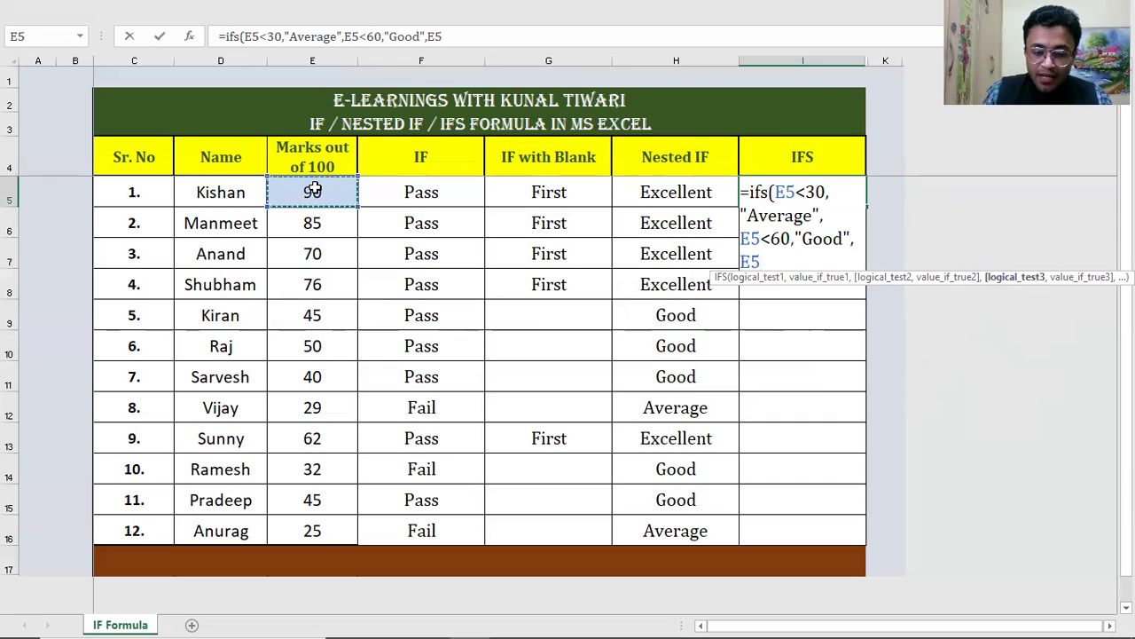
{"action": "type", "text": "<"}
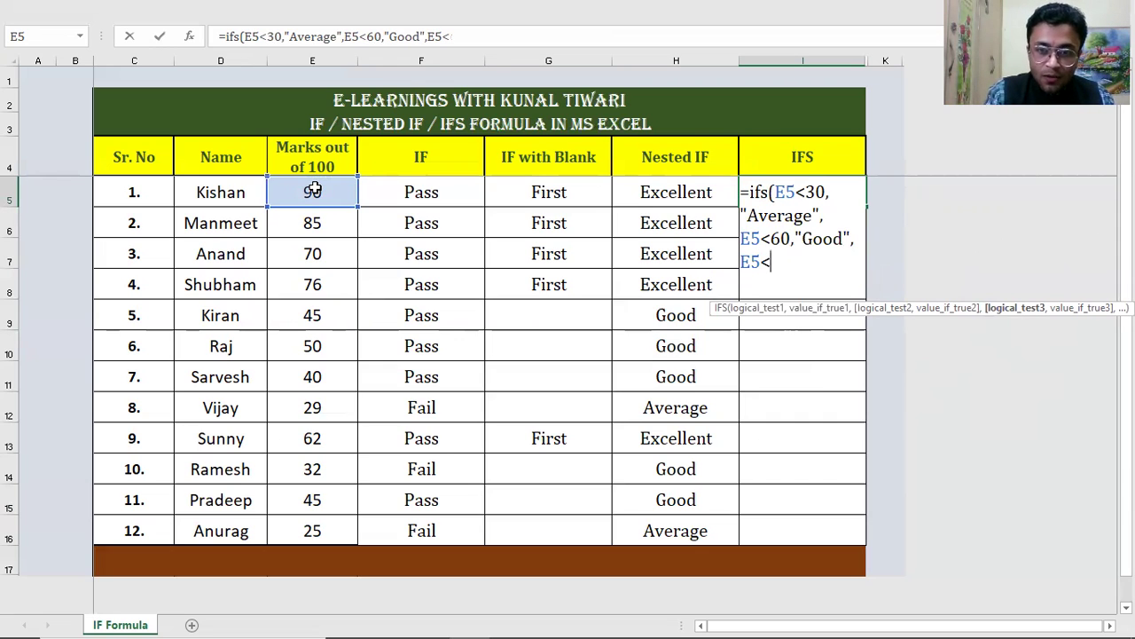
{"action": "type", "text": "=100,"}
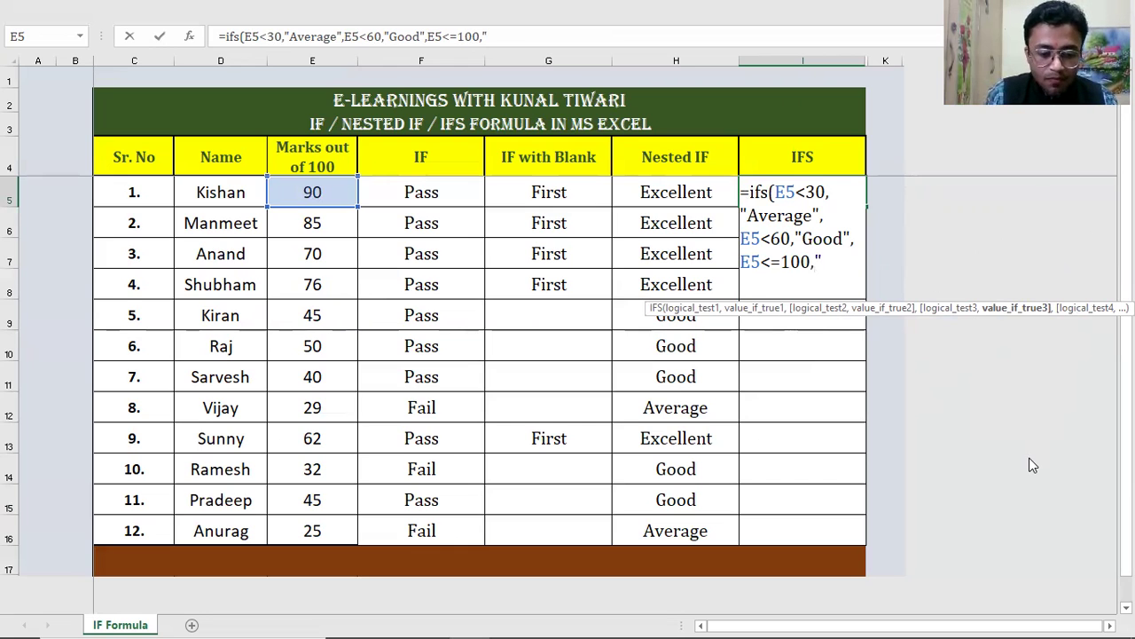
{"action": "type", "text": "Excelle"}
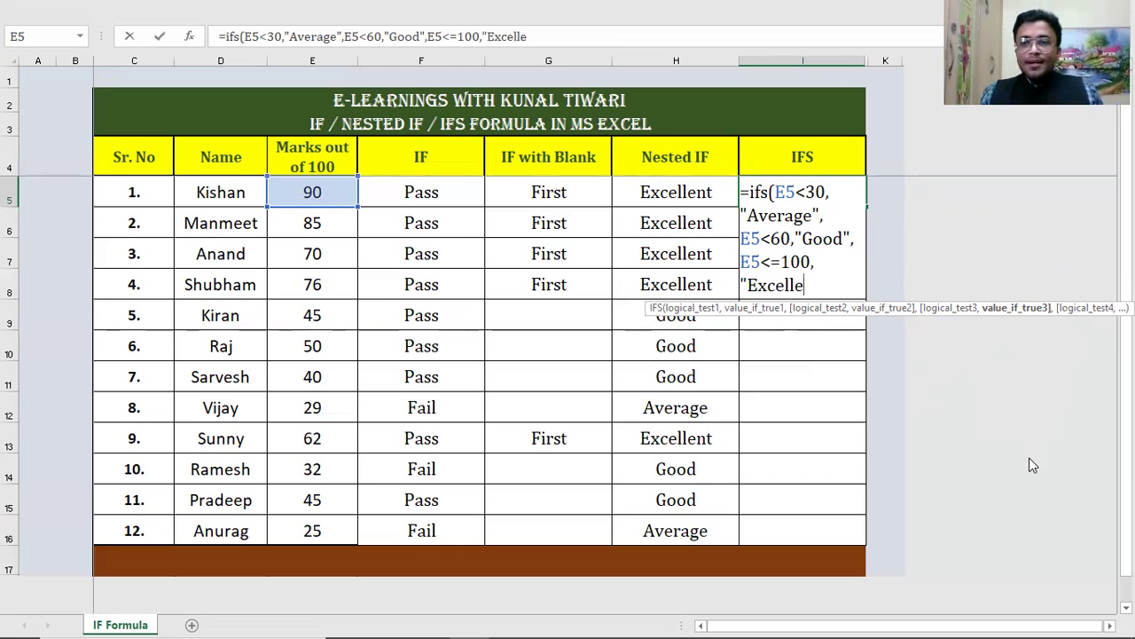
{"action": "type", "text": "nt\""}
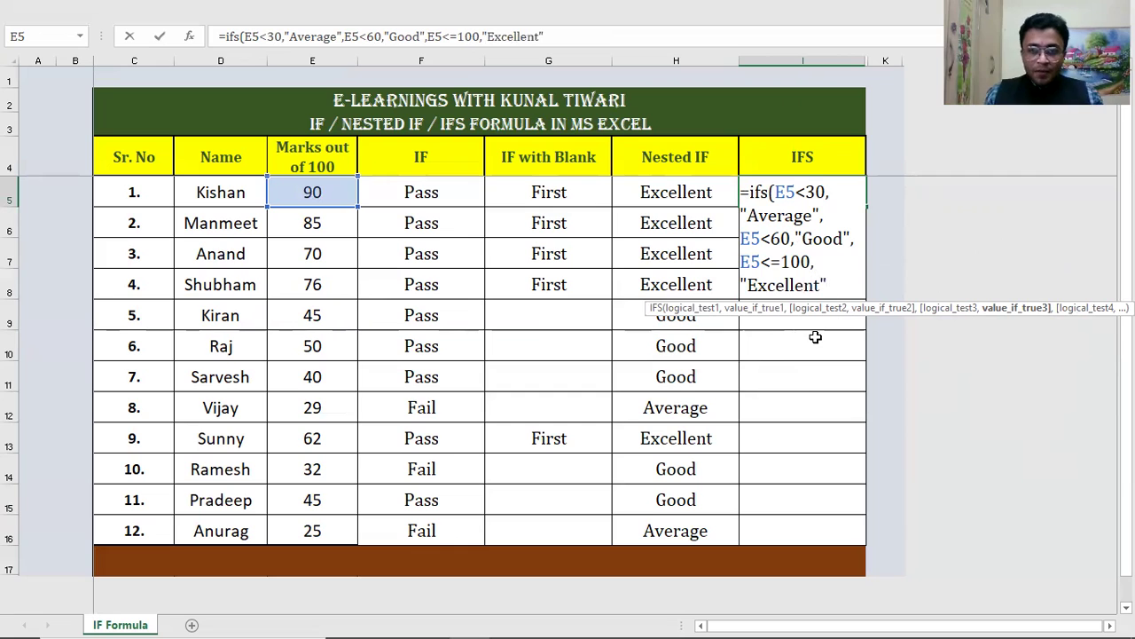
{"action": "type", "text": ")"}
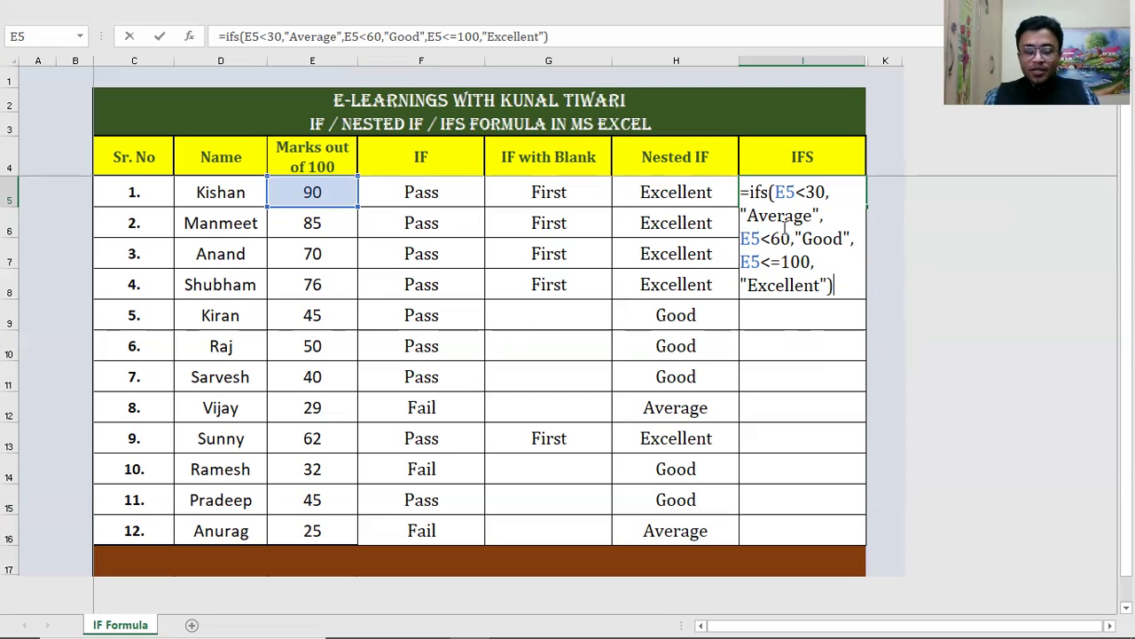
{"action": "key", "text": "ctrl+Return"}
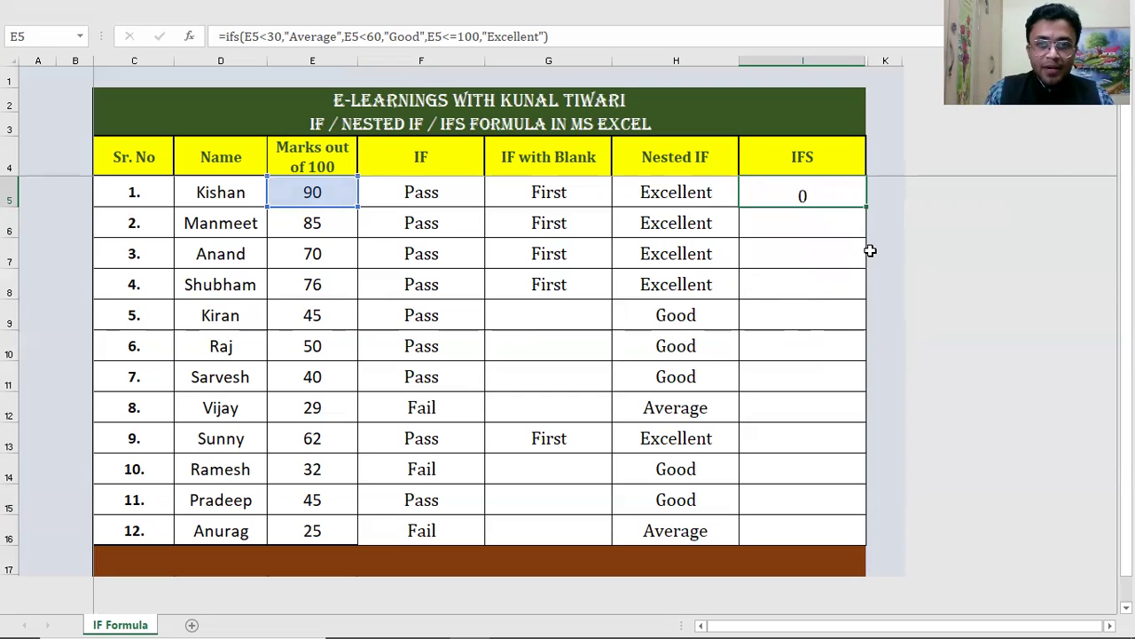